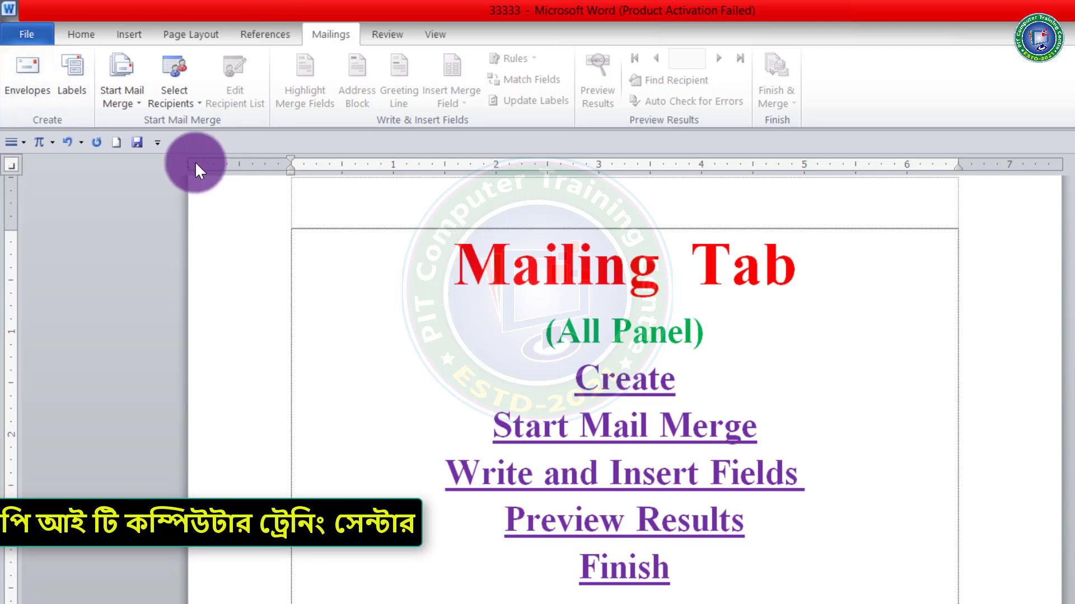
Start an envelope and enter the recipient's address, country and phone number as the delivery address
{"action": "left_click", "coordinate": [28, 82]}
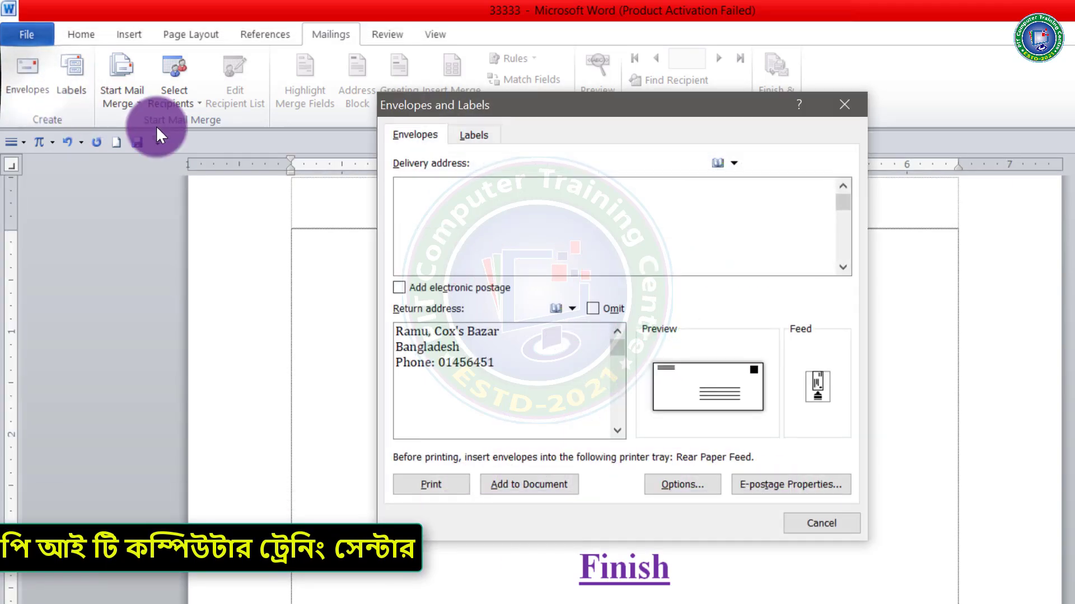
{"action": "left_click_drag", "start_coordinate": [535, 94], "coordinate": [501, 124]}
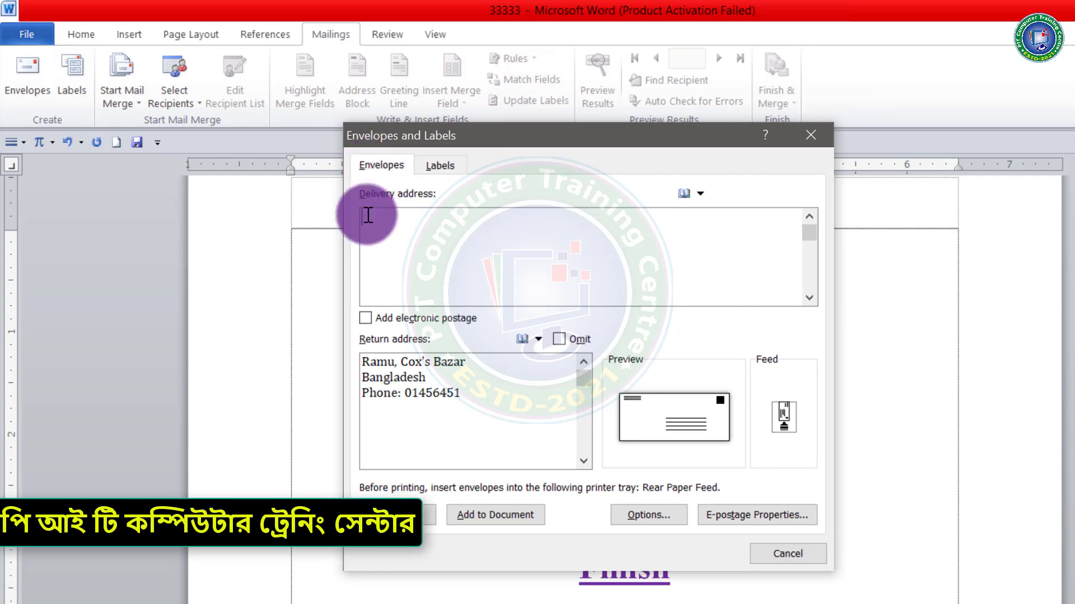
{"action": "left_click", "coordinate": [402, 223]}
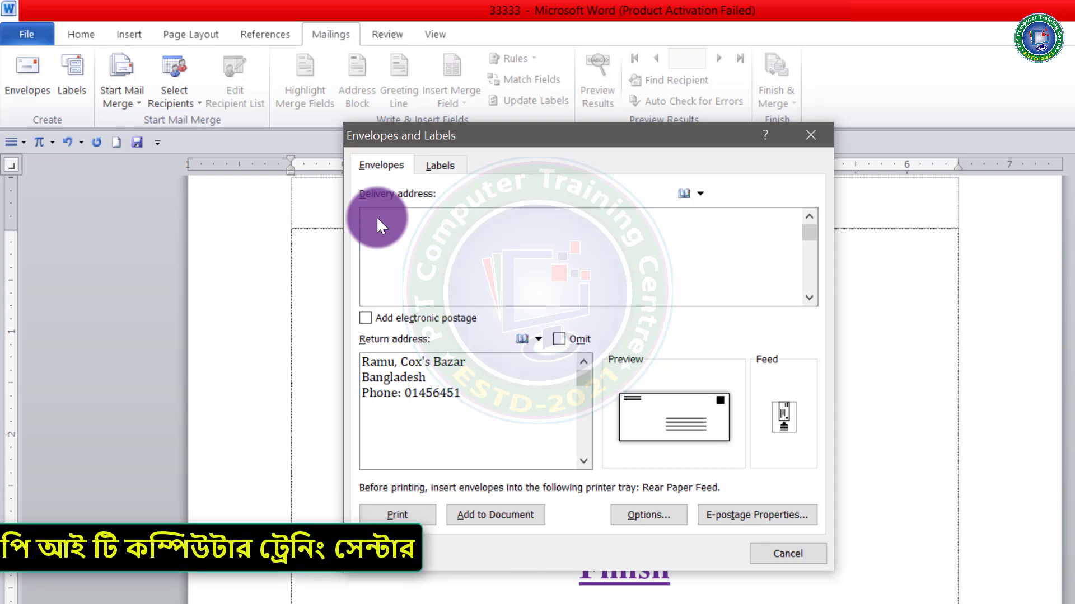
{"action": "type", "text": "Nayapalton, Dhaka Bangladesh phone: 0655645"}
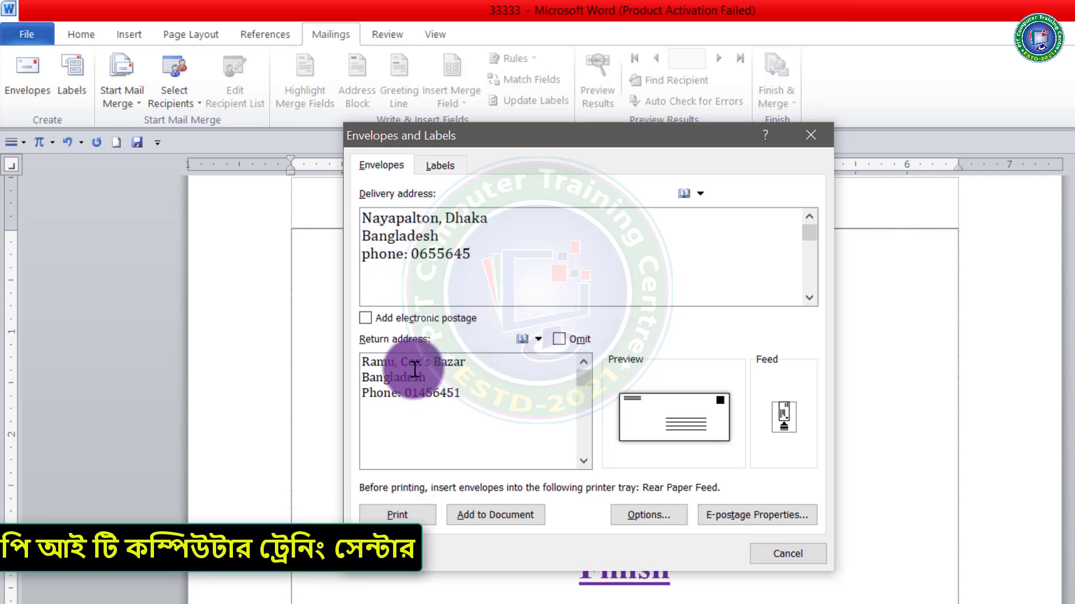
{"action": "triple_click", "coordinate": [472, 392]}
{"action": "left_click", "coordinate": [409, 372]}
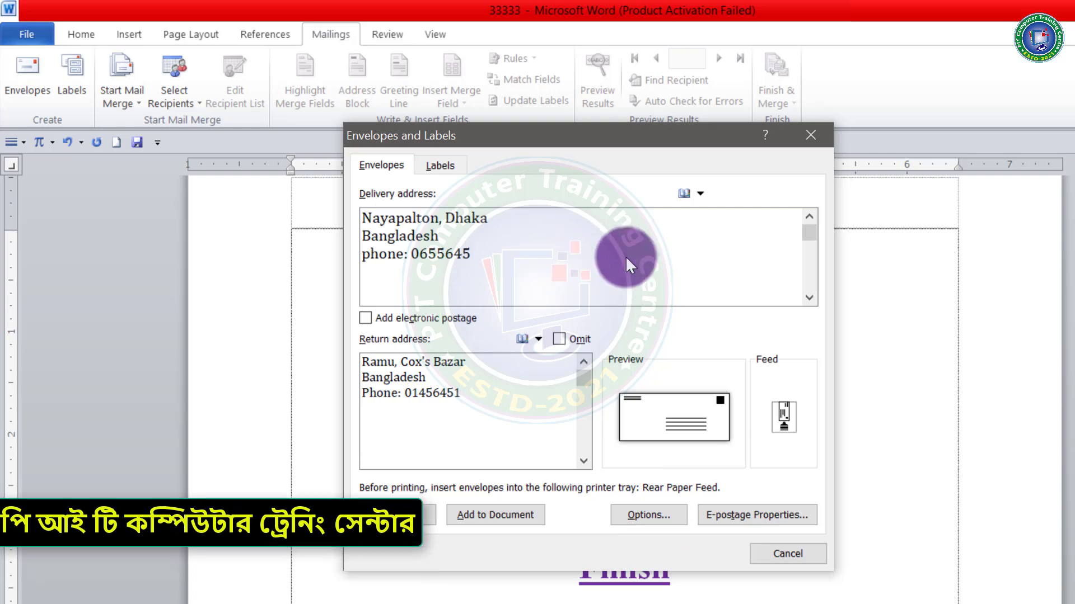
Set the envelope size to Size 10 (4 1/8 x 9 1/2 in) in the envelope options
{"action": "left_click", "coordinate": [649, 515]}
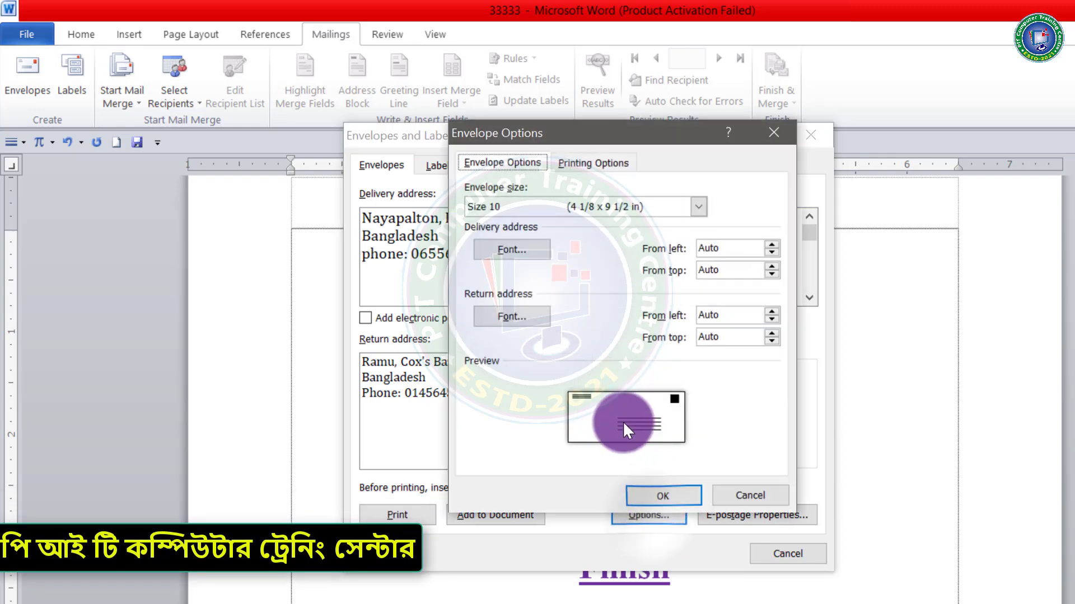
{"action": "left_click", "coordinate": [516, 207]}
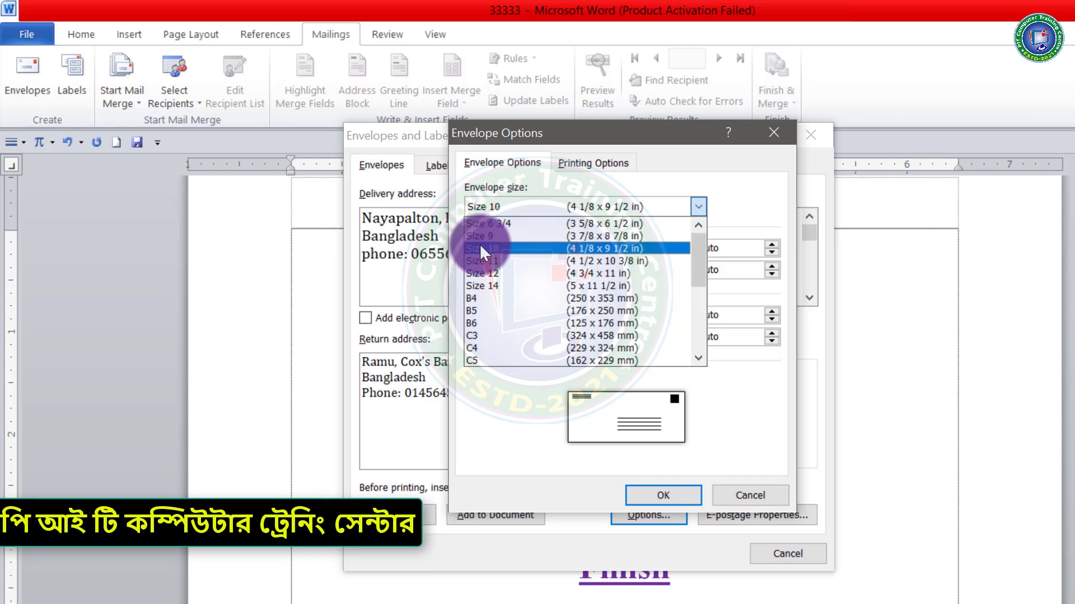
{"action": "left_click", "coordinate": [495, 245]}
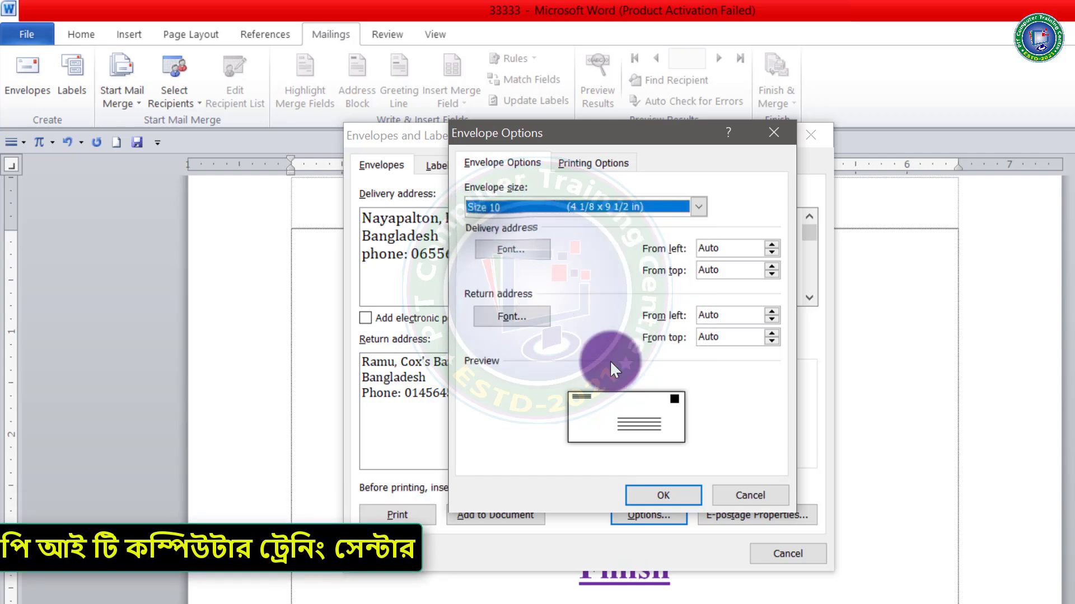
{"action": "left_click", "coordinate": [660, 496]}
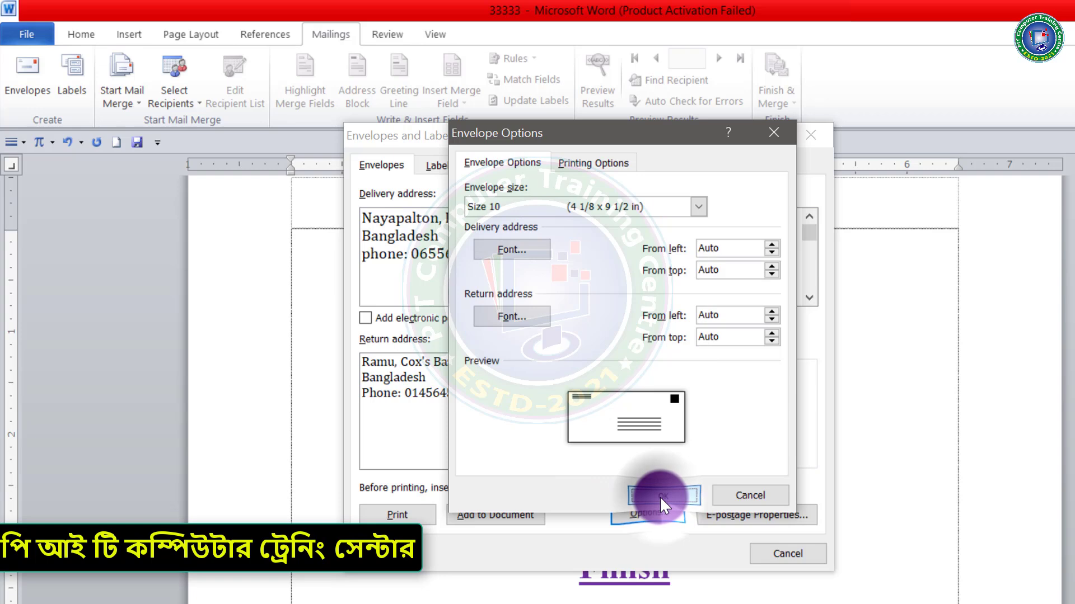
Add the envelope with its delivery and return addresses to the document and check its layout
{"action": "left_click", "coordinate": [495, 516]}
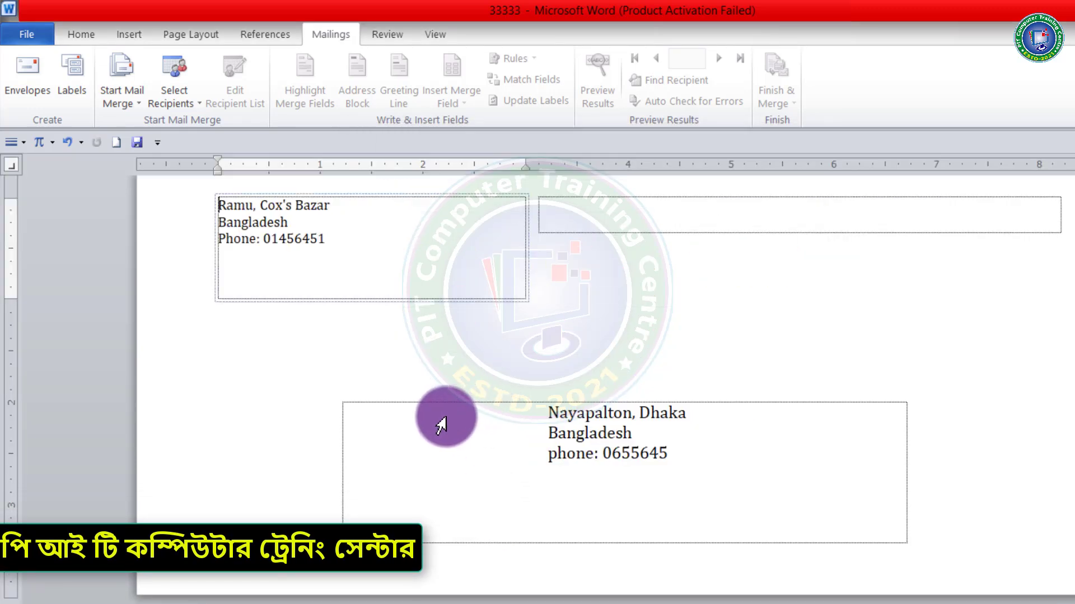
{"action": "scroll", "coordinate": [445, 415], "scroll_direction": "down", "scroll_amount": 5}
{"action": "scroll", "coordinate": [445, 415], "scroll_direction": "up", "scroll_amount": 5}
{"action": "scroll", "coordinate": [431, 358], "scroll_direction": "up", "scroll_amount": 1}
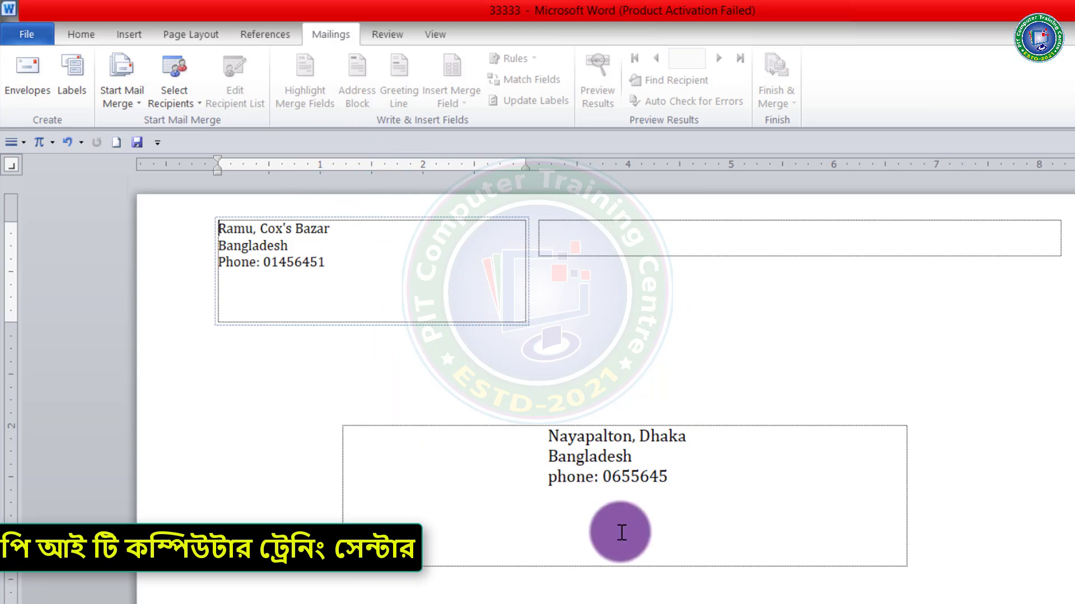
{"action": "left_click", "coordinate": [700, 485]}
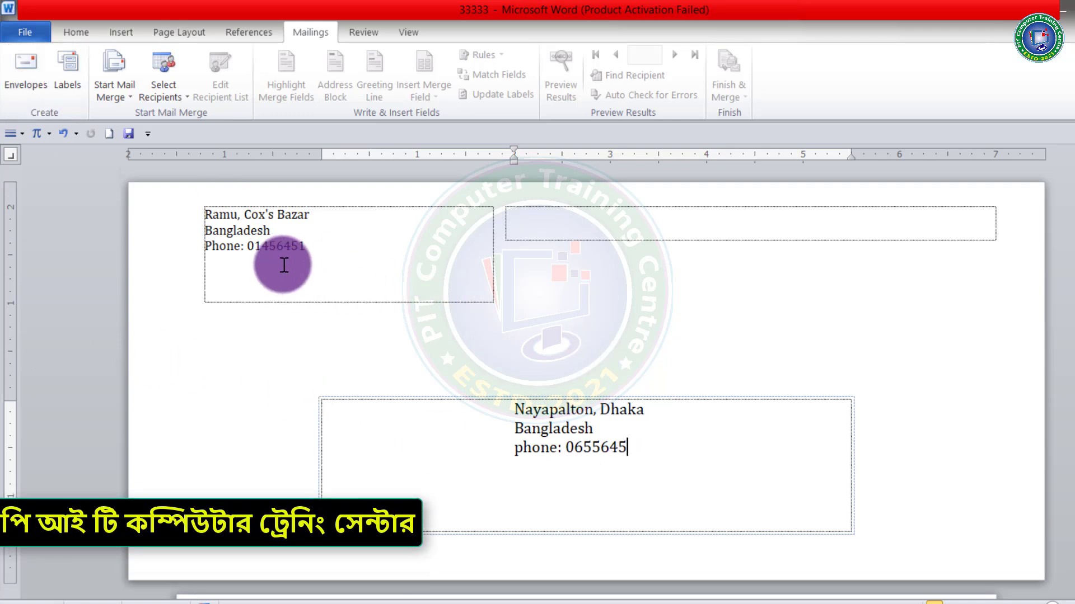
Copy the return address from the envelope and use it to replace the address text for new labels
{"action": "left_click_drag", "start_coordinate": [327, 257], "coordinate": [173, 206]}
{"action": "key", "text": "ctrl+c"}
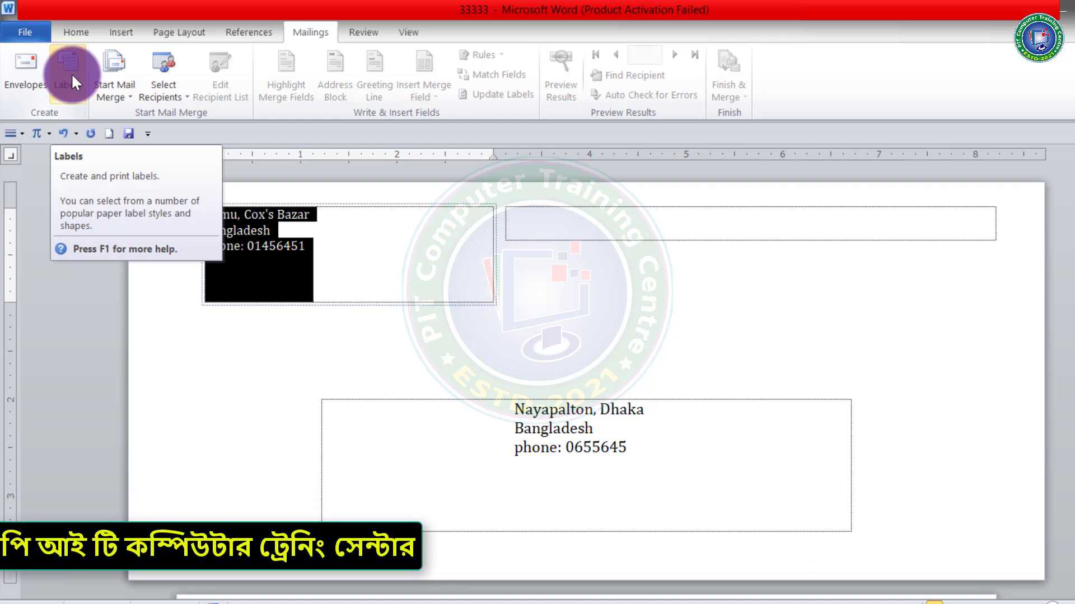
{"action": "left_click", "coordinate": [290, 251]}
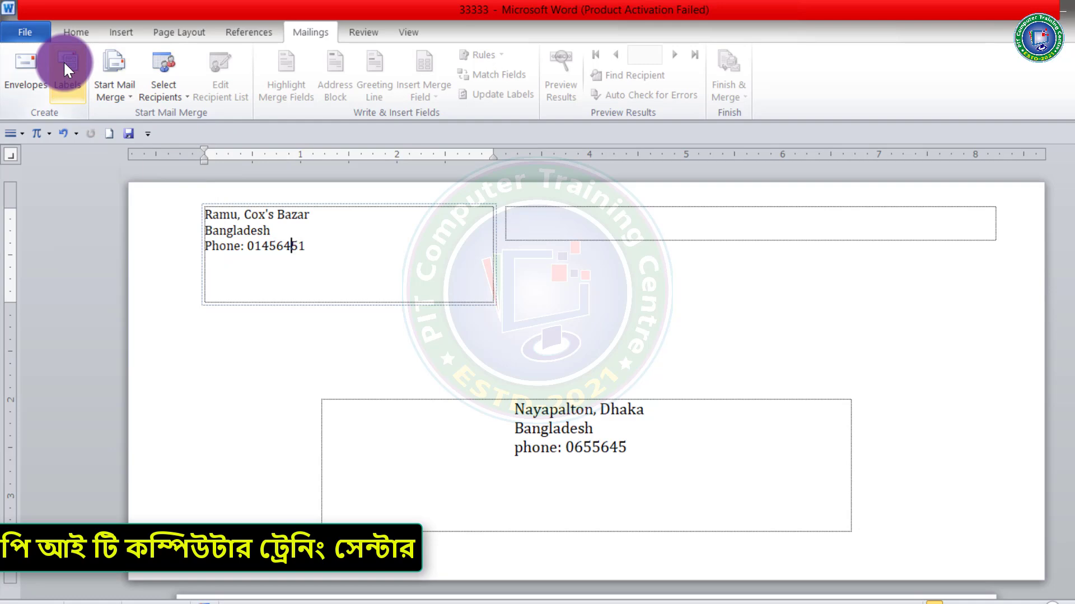
{"action": "left_click", "coordinate": [65, 62]}
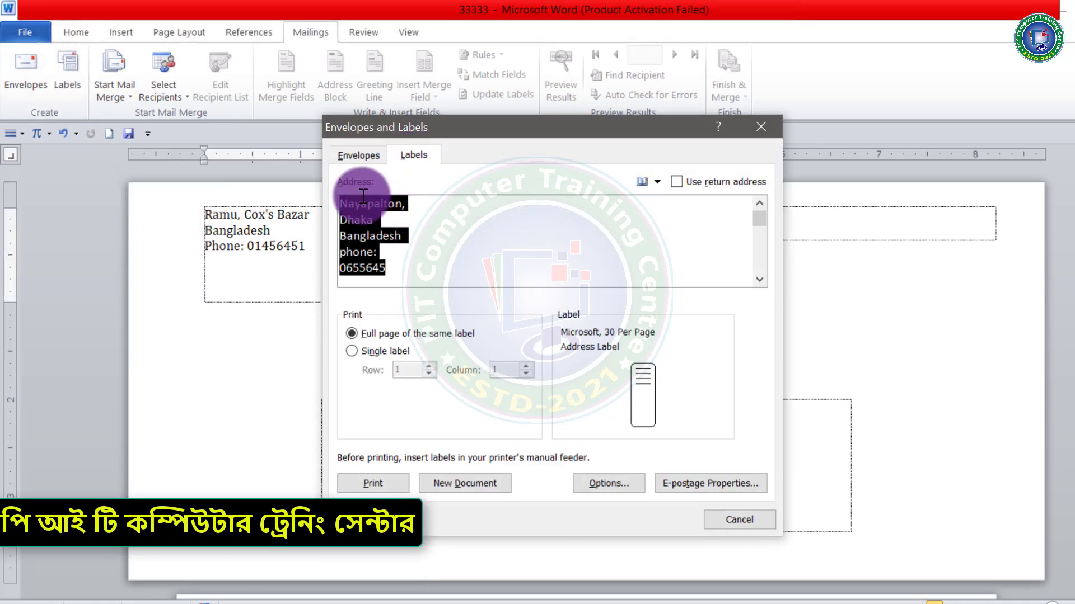
{"action": "left_click", "coordinate": [399, 266]}
{"action": "left_click_drag", "start_coordinate": [399, 266], "coordinate": [320, 182]}
{"action": "key", "text": "ctrl+v"}
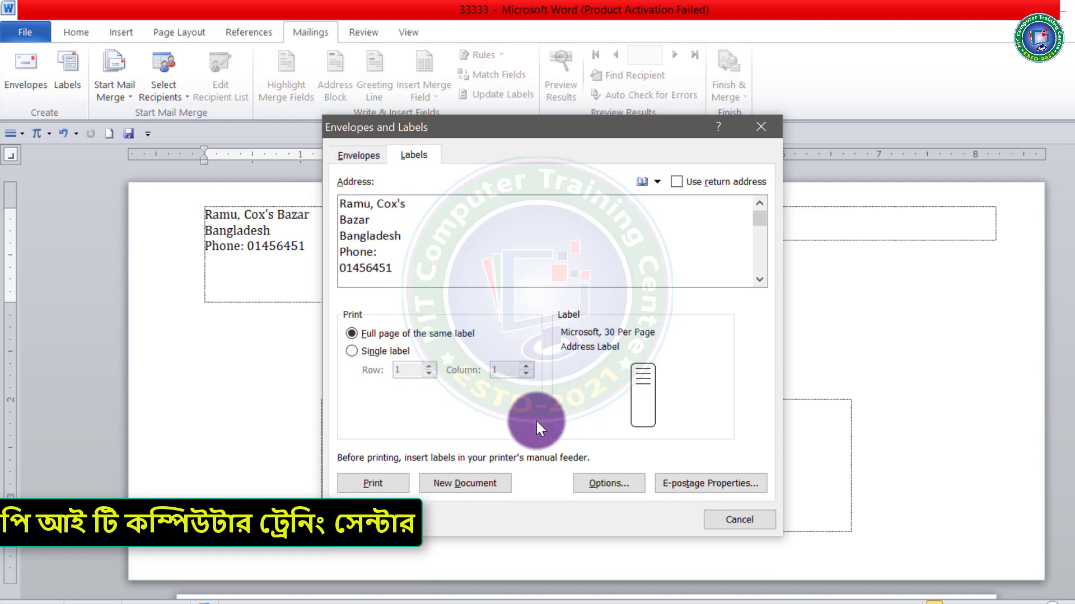
Choose the Microsoft 1/4 Letter postcard label and generate a full page of the same label in a new document
{"action": "left_click", "coordinate": [609, 483]}
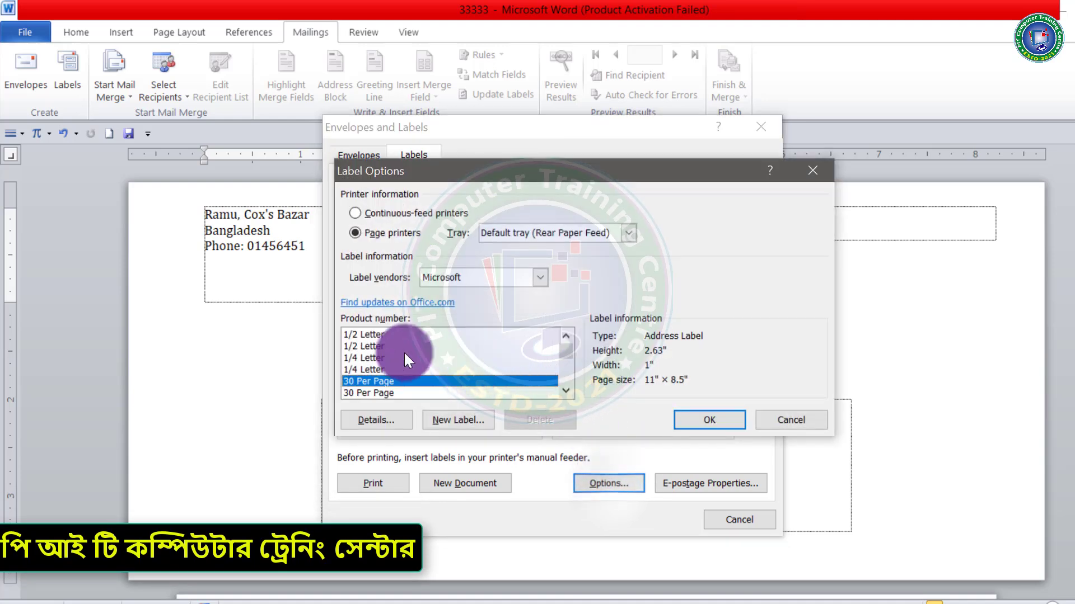
{"action": "left_click", "coordinate": [361, 366]}
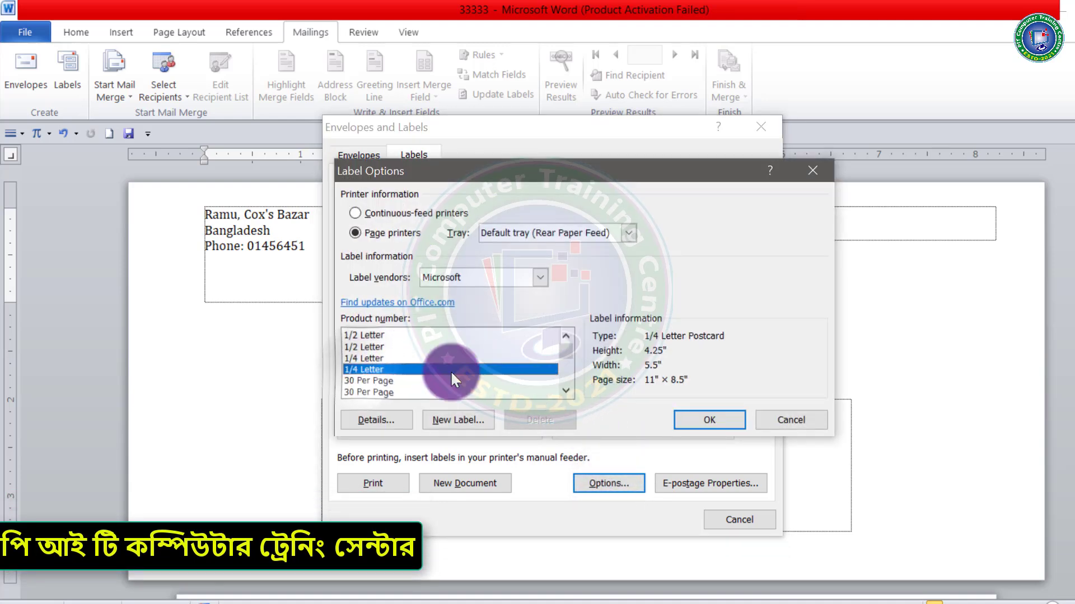
{"action": "left_click", "coordinate": [710, 420]}
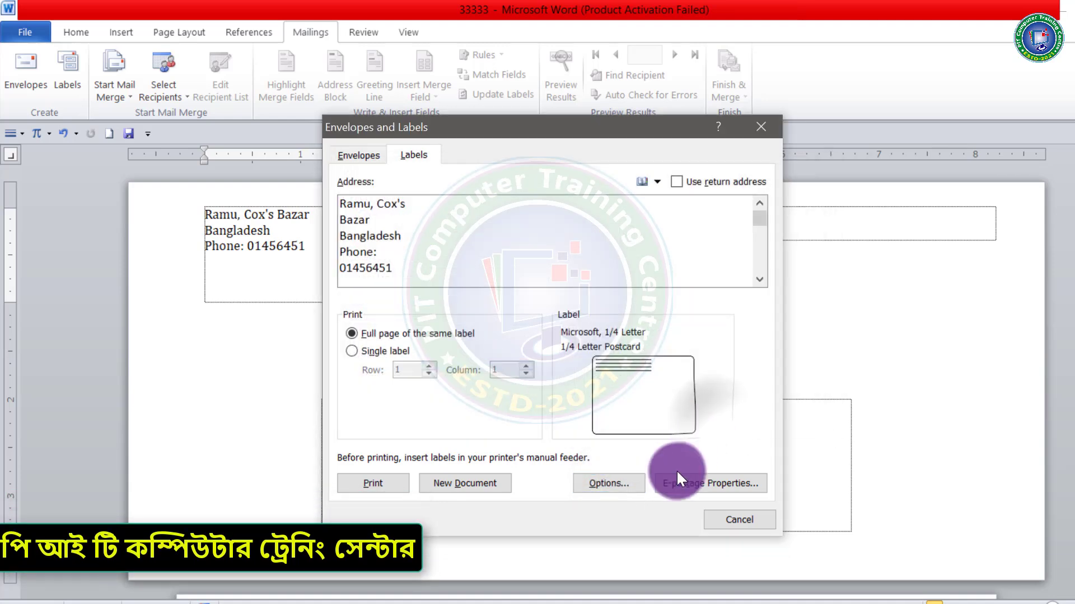
{"action": "left_click", "coordinate": [465, 482]}
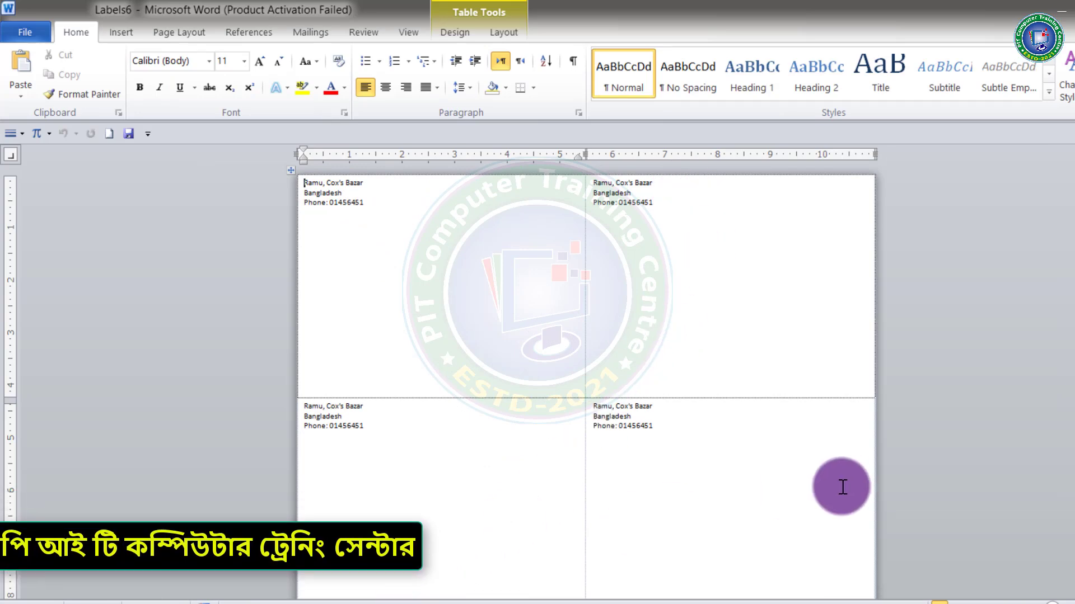
{"action": "scroll", "coordinate": [599, 365], "scroll_direction": "down", "scroll_amount": 1}
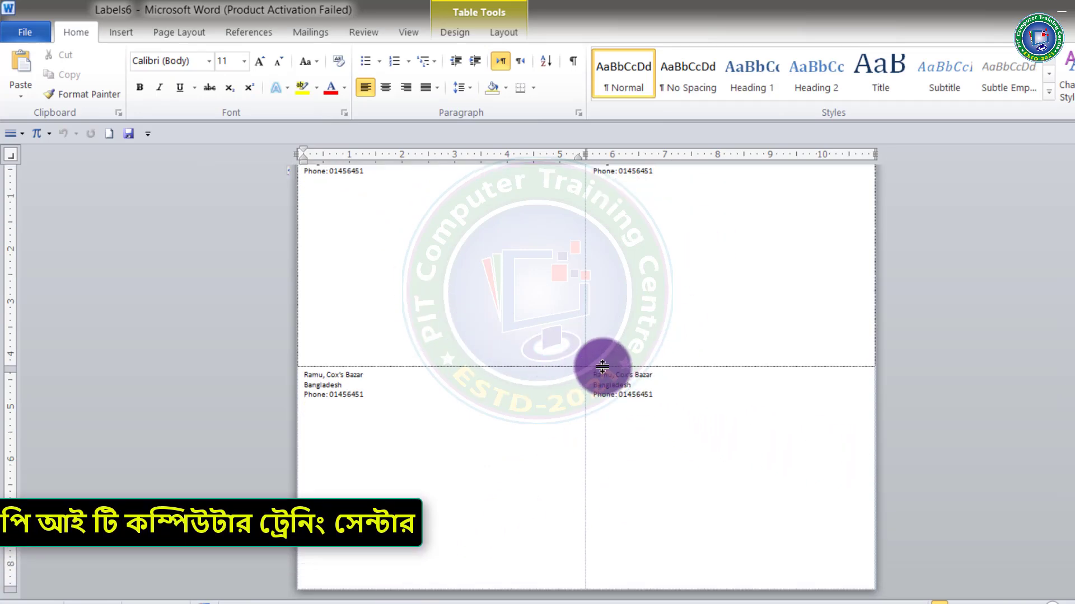
{"action": "scroll", "coordinate": [610, 370], "scroll_direction": "up", "scroll_amount": 1}
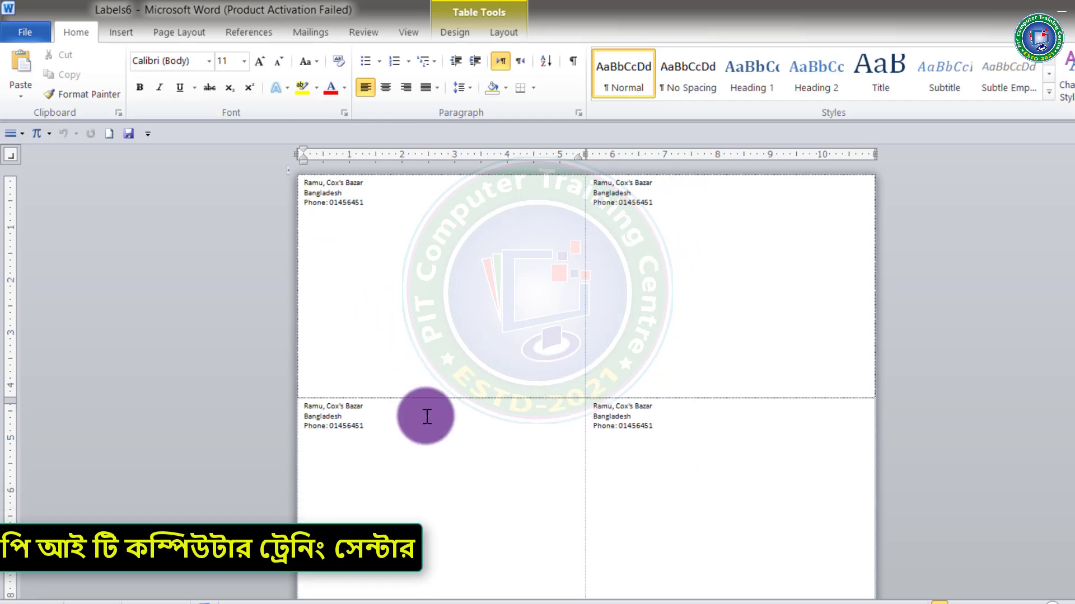
Create another new label document from the same address using the first Microsoft 30 Per Page address label
{"action": "left_click", "coordinate": [302, 32]}
{"action": "left_click", "coordinate": [65, 69]}
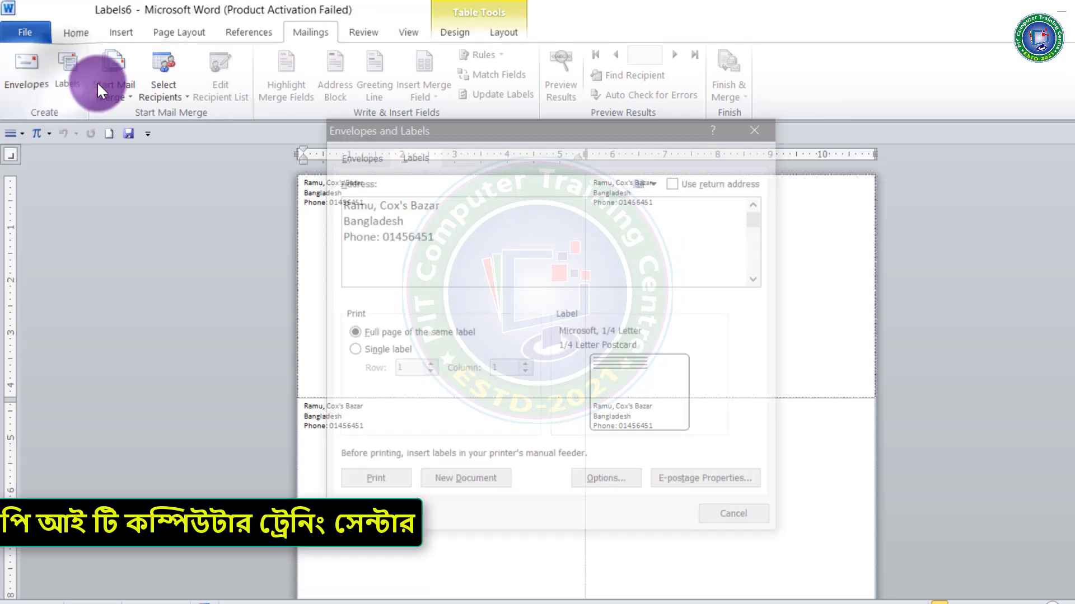
{"action": "left_click", "coordinate": [590, 484]}
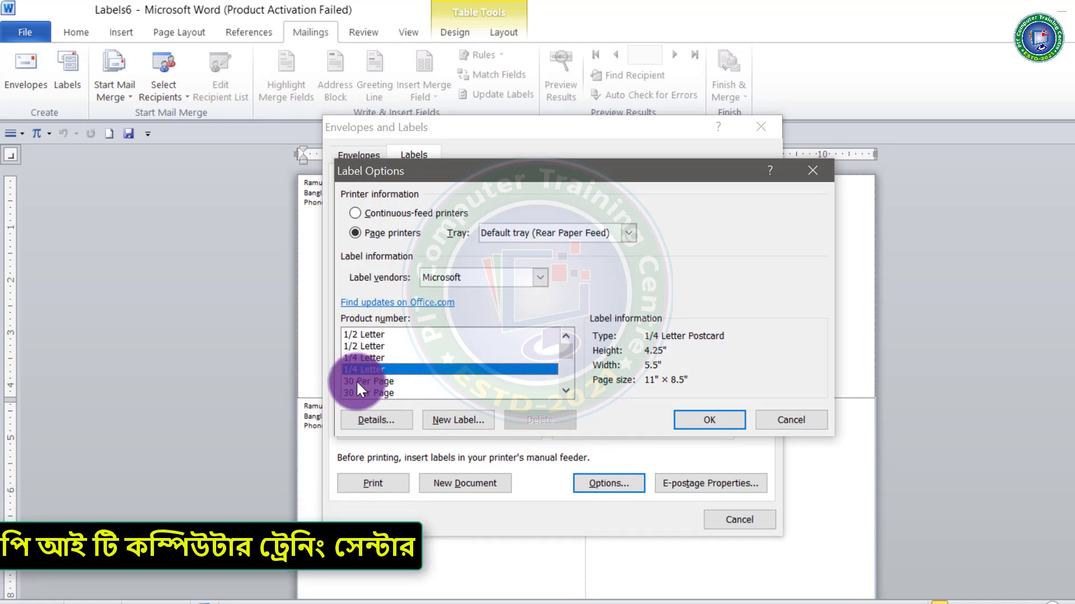
{"action": "left_click", "coordinate": [379, 382]}
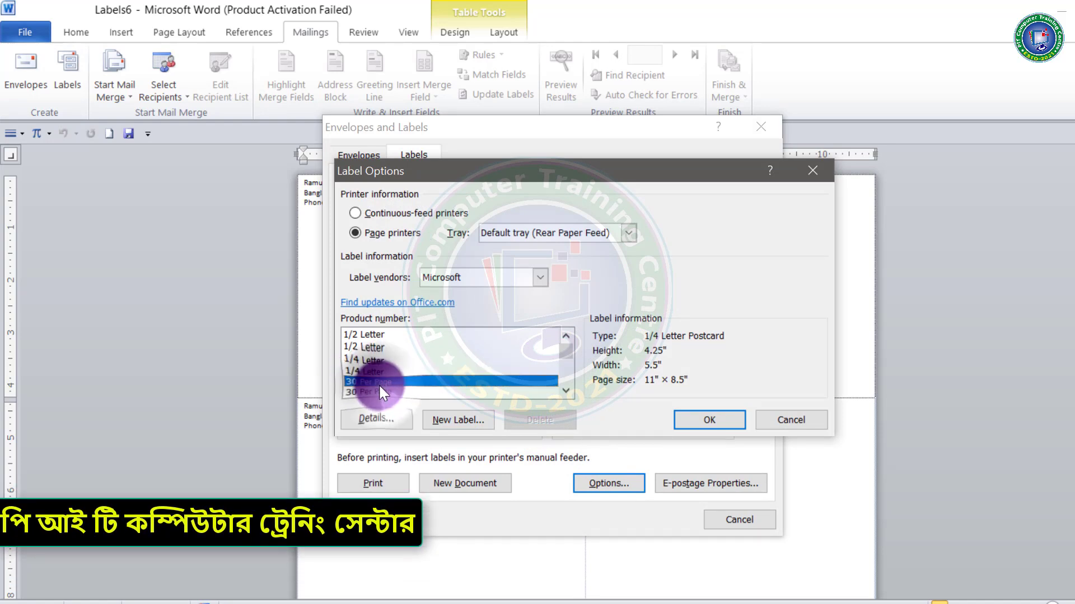
{"action": "left_click", "coordinate": [716, 421]}
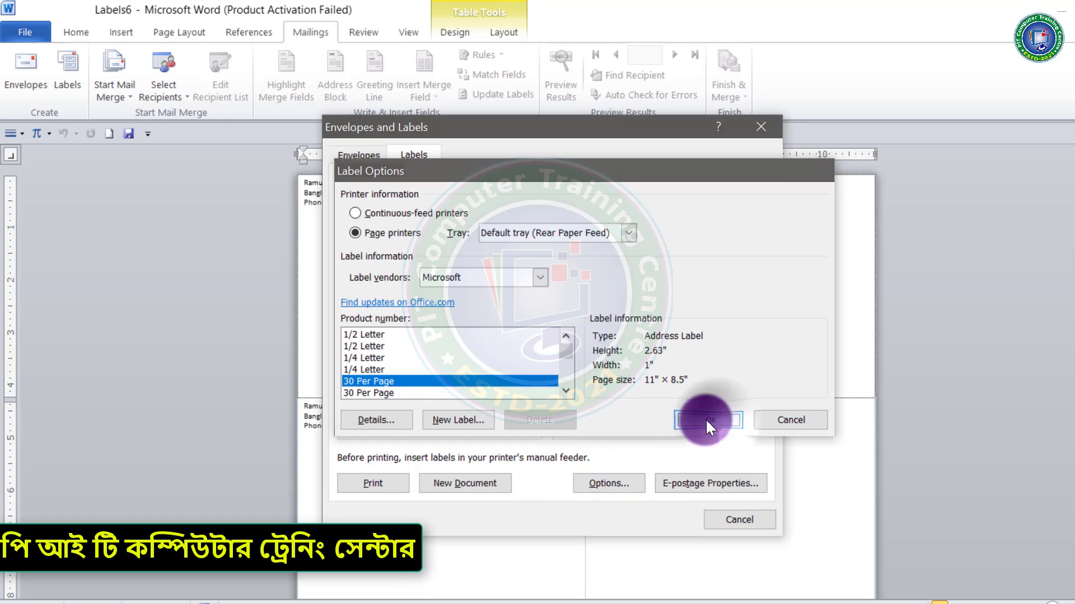
{"action": "left_click", "coordinate": [507, 476]}
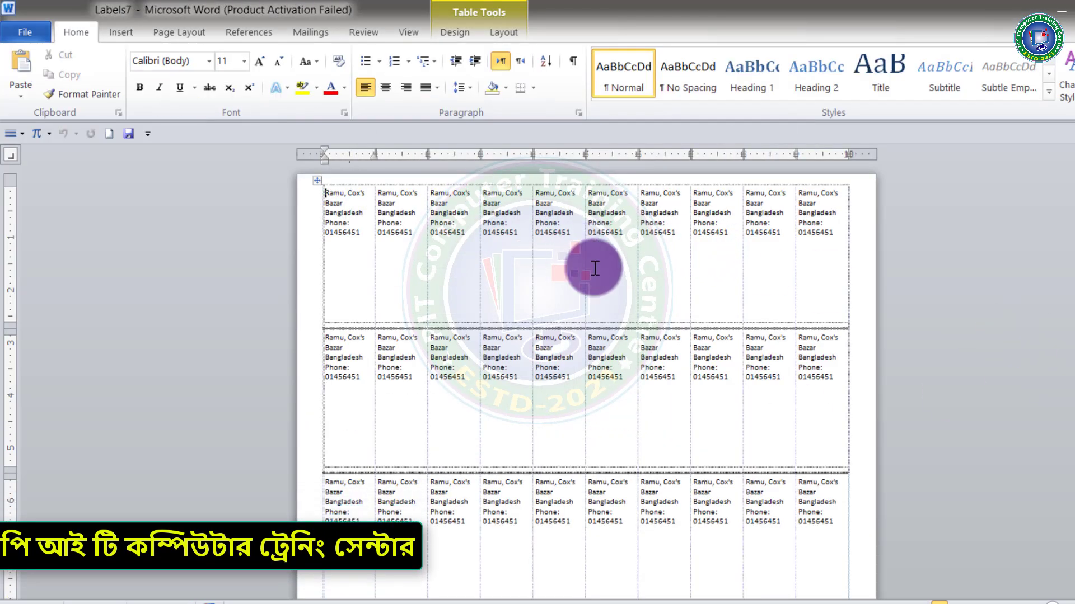
{"action": "left_click", "coordinate": [613, 228]}
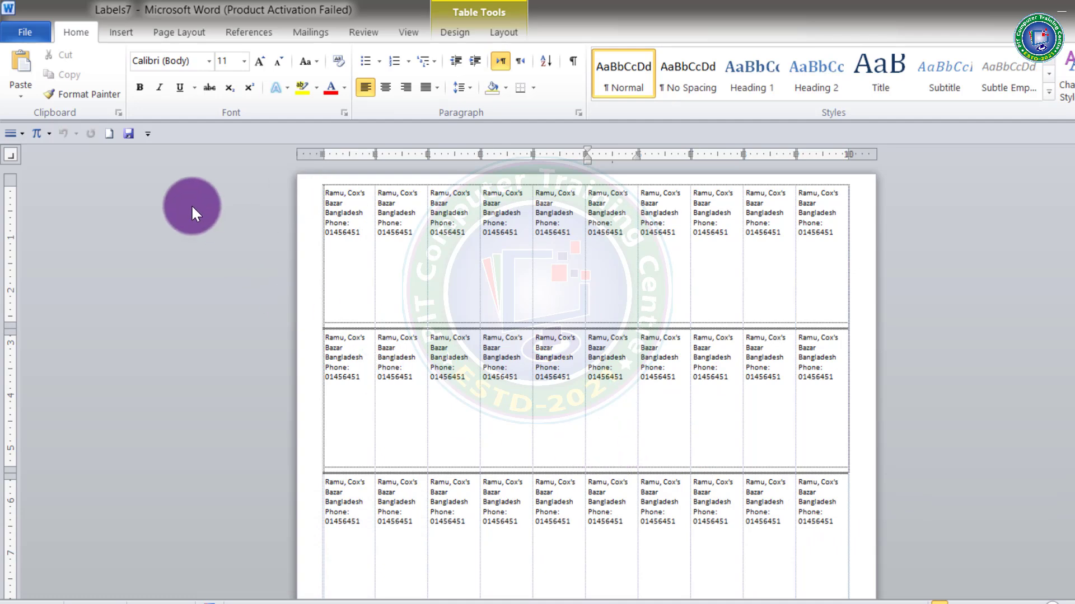
{"action": "left_click", "coordinate": [448, 231]}
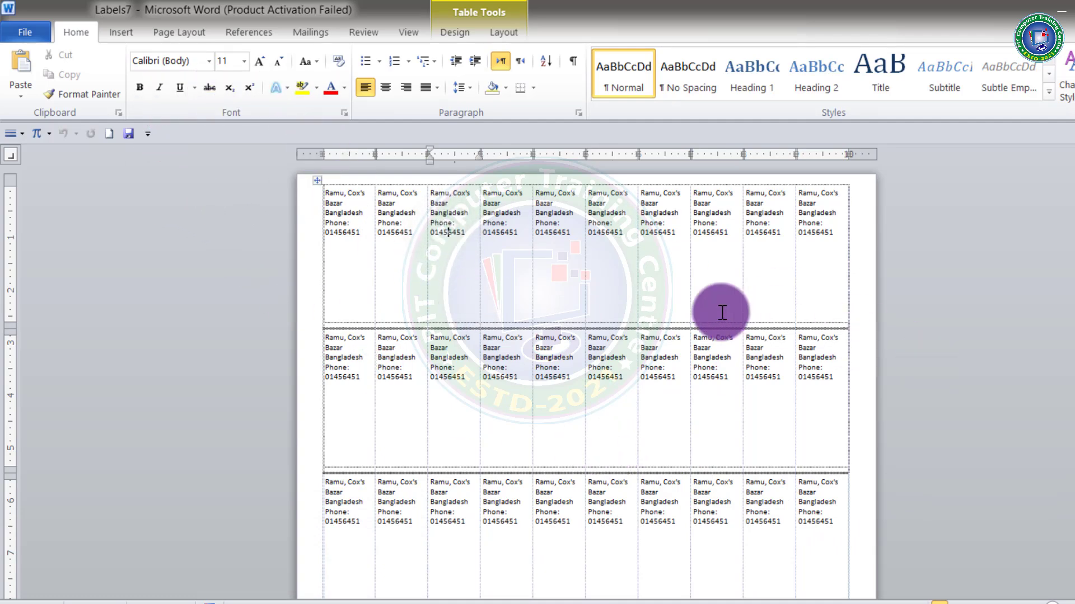
Clear the open Word windows from the screen and open the PiT (1) document from the desktop's Mail Merge folder
{"action": "left_click", "coordinate": [309, 33]}
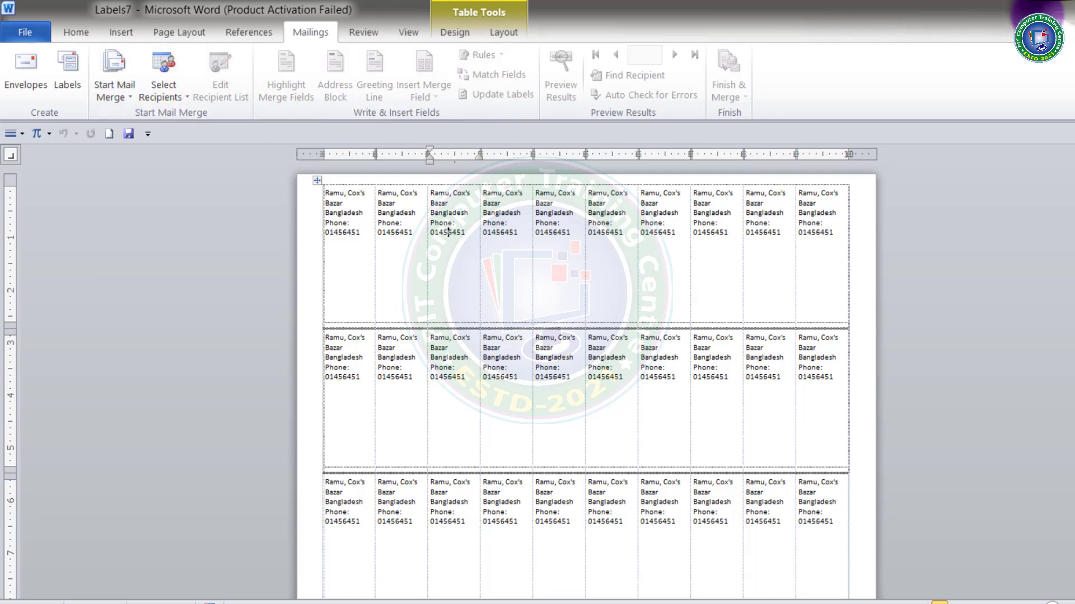
{"action": "left_click", "coordinate": [1061, 11]}
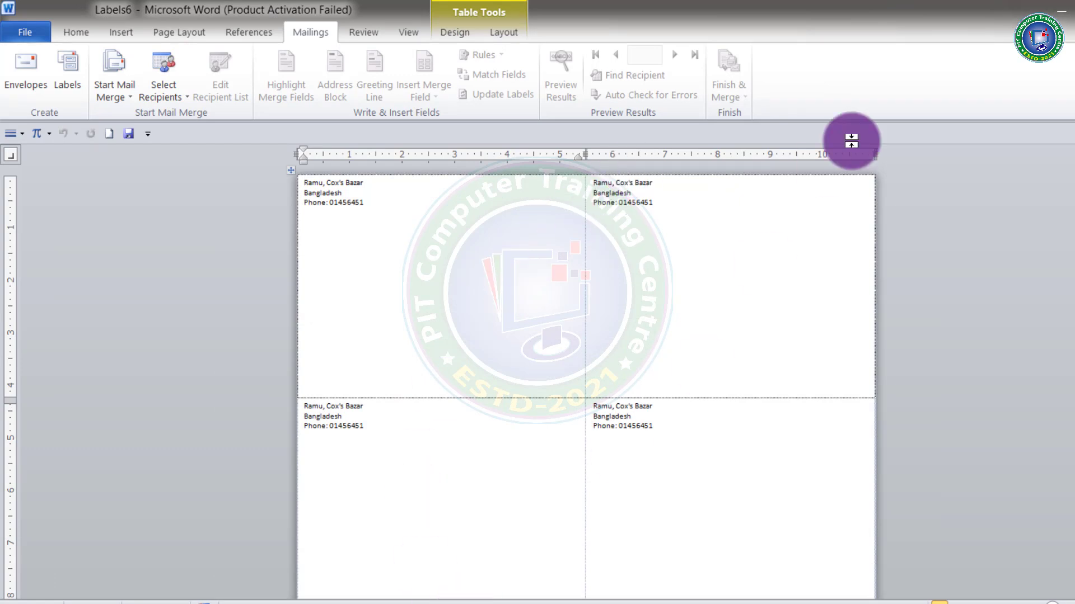
{"action": "left_click", "coordinate": [1067, 21]}
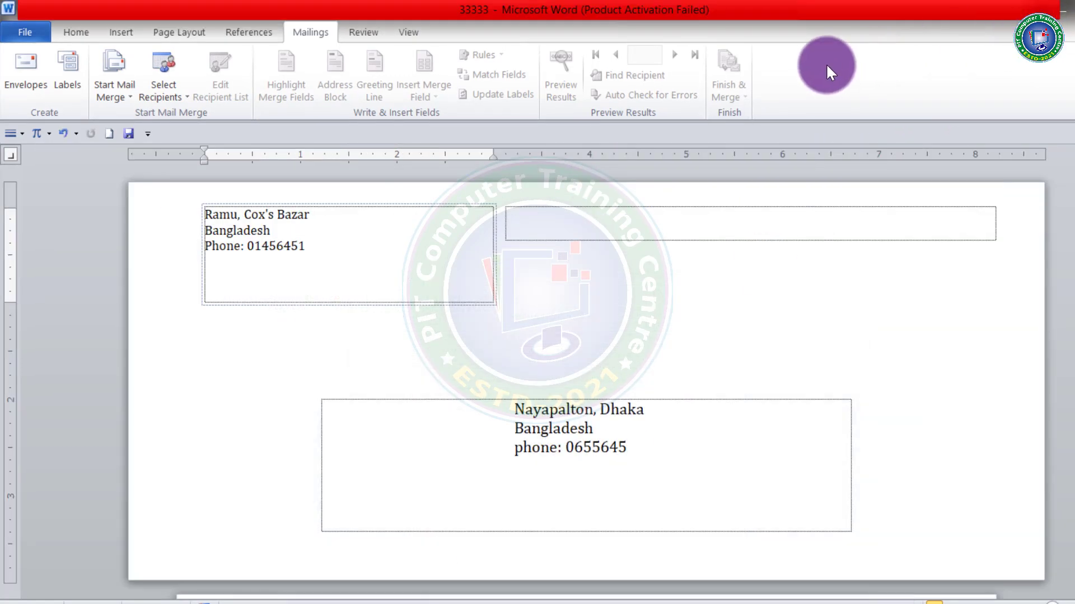
{"action": "left_click", "coordinate": [1000, 23]}
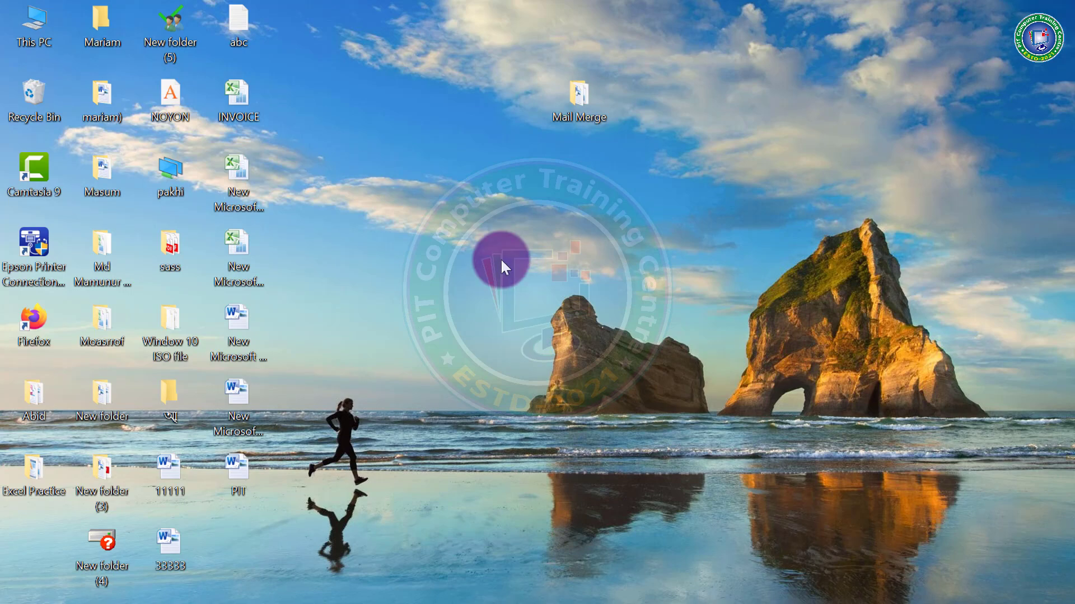
{"action": "double_click", "coordinate": [573, 98]}
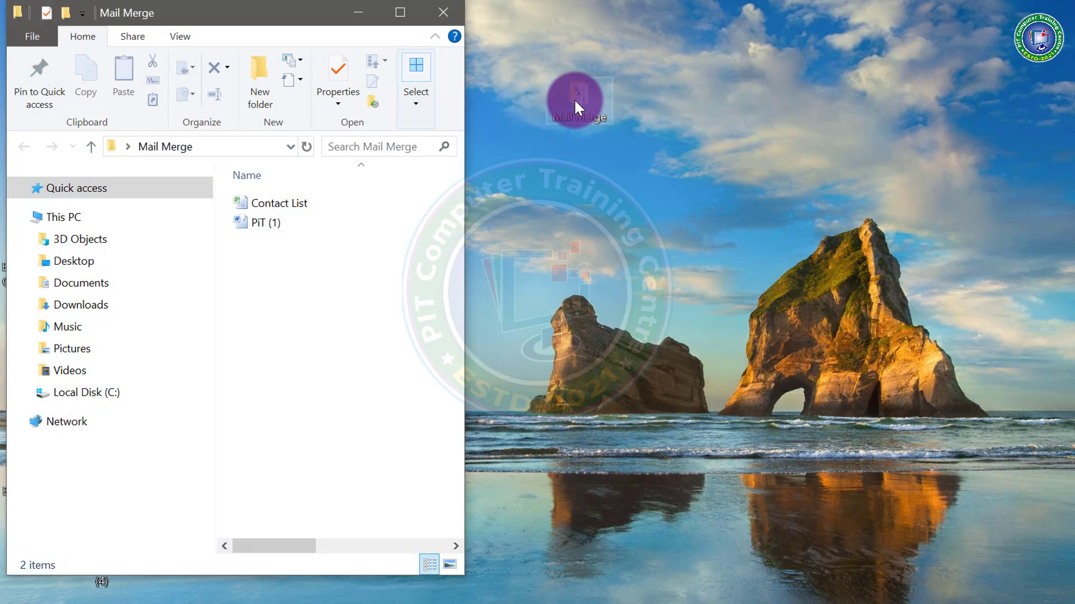
{"action": "double_click", "coordinate": [259, 224]}
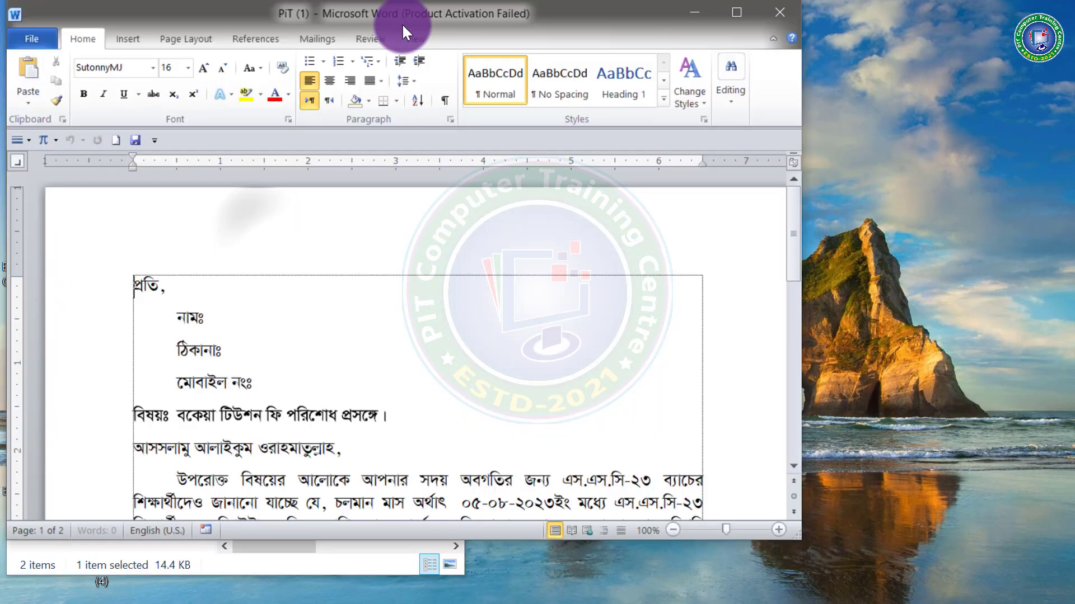
Maximize the PiT (1) letter window and start the Step by Step Mail Merge Wizard for it
{"action": "left_click", "coordinate": [736, 11]}
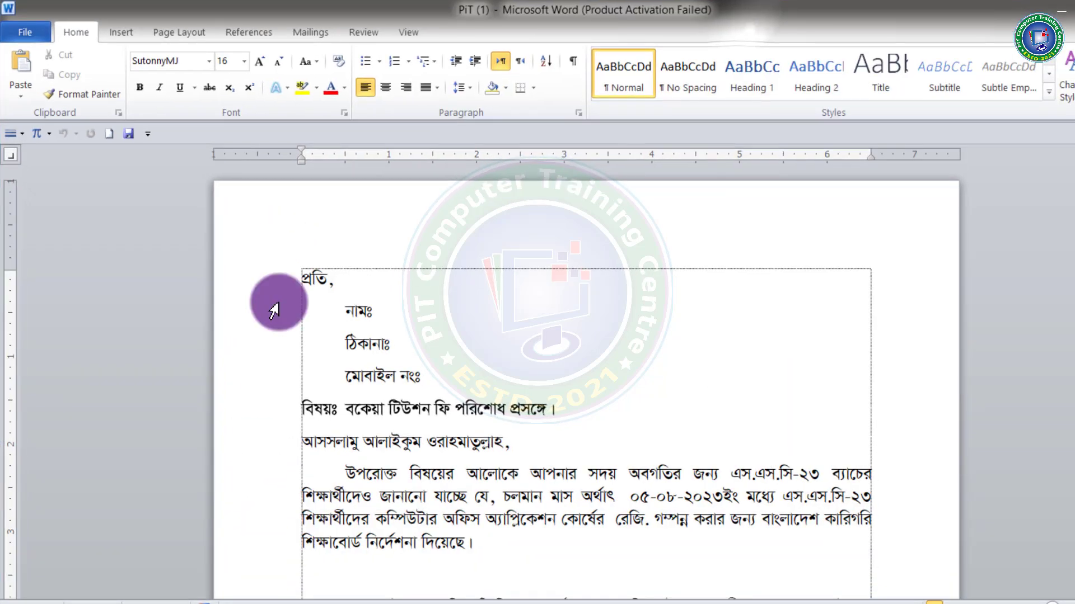
{"action": "left_click", "coordinate": [385, 308]}
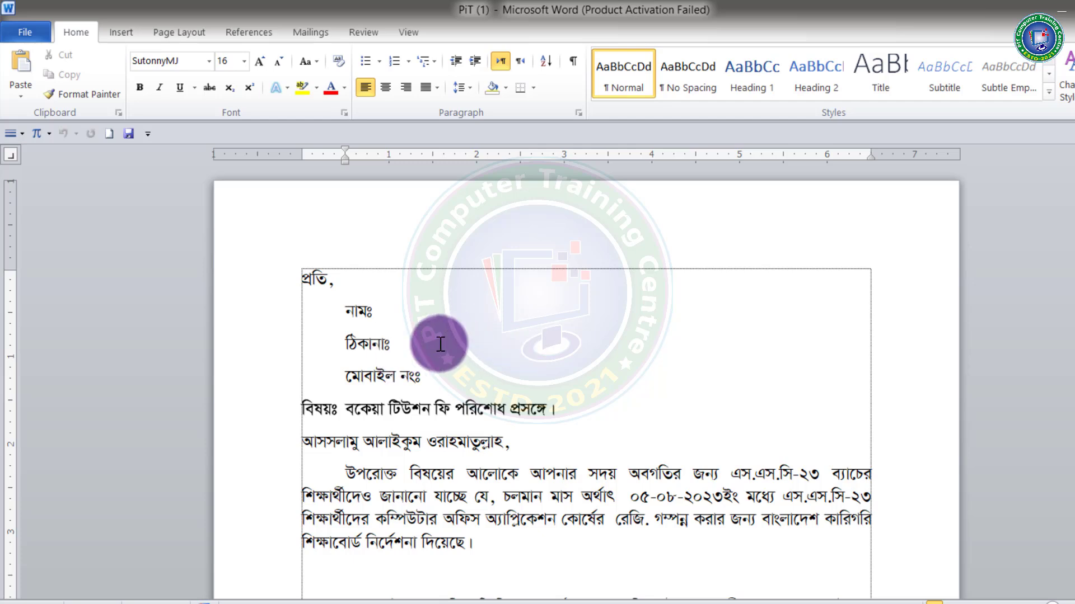
{"action": "left_click", "coordinate": [417, 346]}
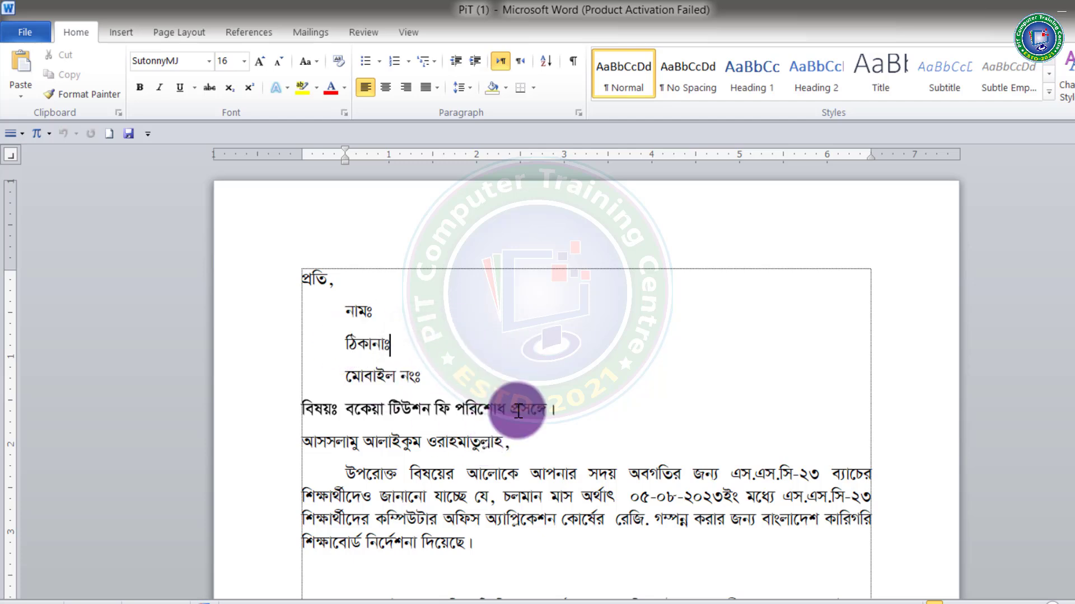
{"action": "left_click", "coordinate": [308, 30]}
{"action": "left_click", "coordinate": [389, 312]}
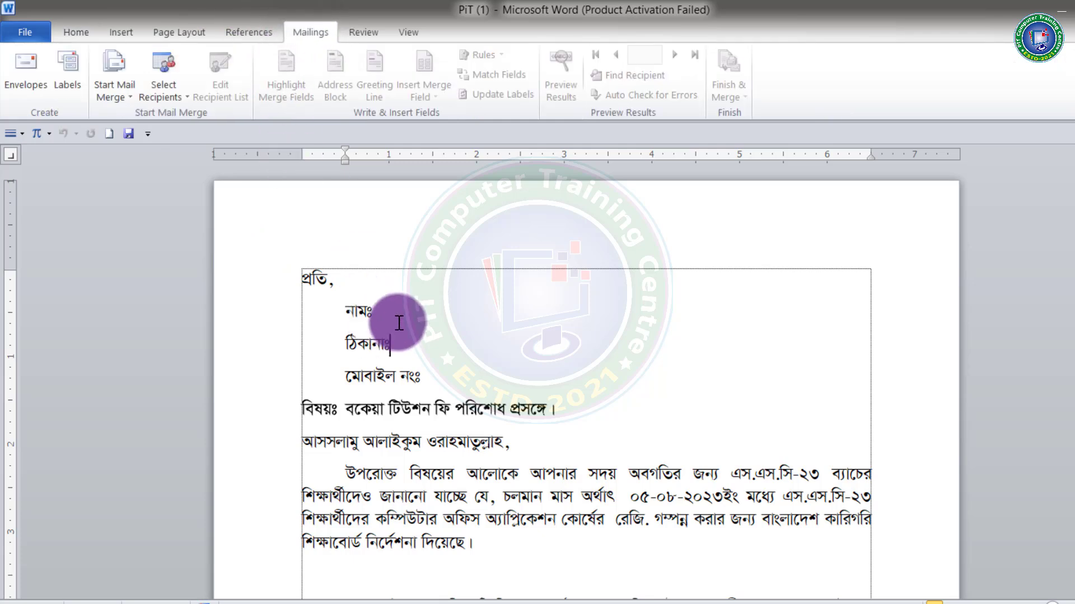
{"action": "left_click", "coordinate": [127, 95]}
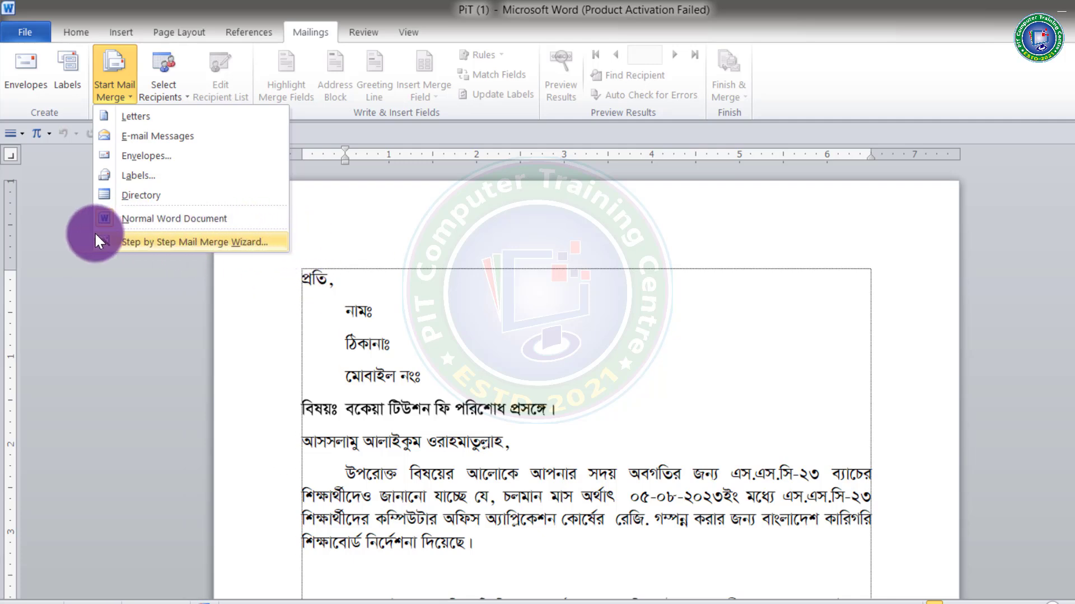
{"action": "left_click", "coordinate": [173, 242]}
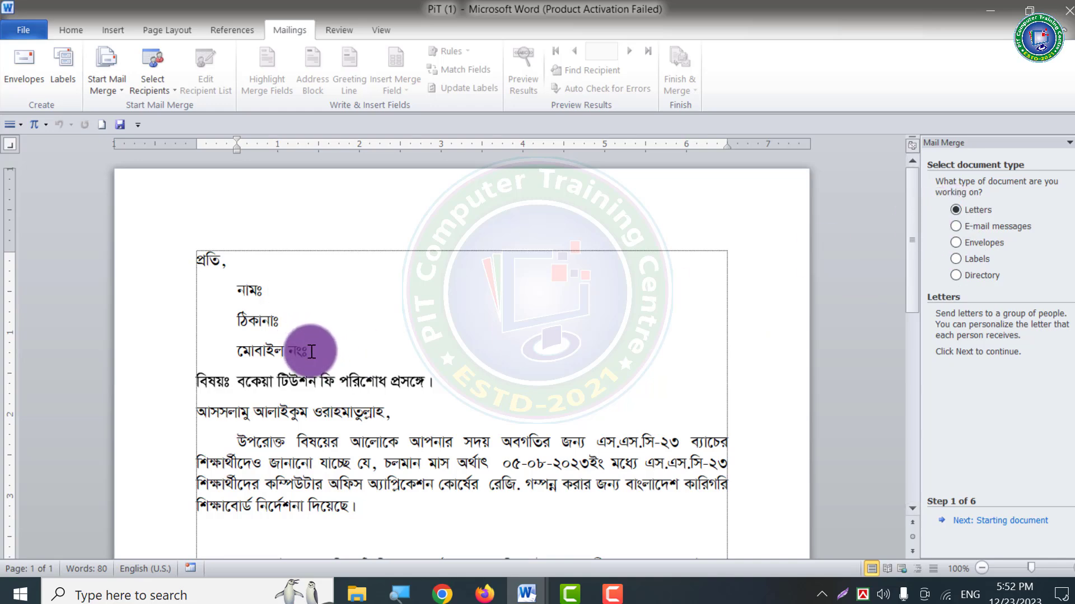
Review the letter down to its end, keep Letters as the document type, and advance the wizard to the starting document choice
{"action": "scroll", "coordinate": [325, 359], "scroll_direction": "down", "scroll_amount": 5}
{"action": "scroll", "coordinate": [328, 358], "scroll_direction": "down", "scroll_amount": 4}
{"action": "scroll", "coordinate": [328, 359], "scroll_direction": "up", "scroll_amount": 4}
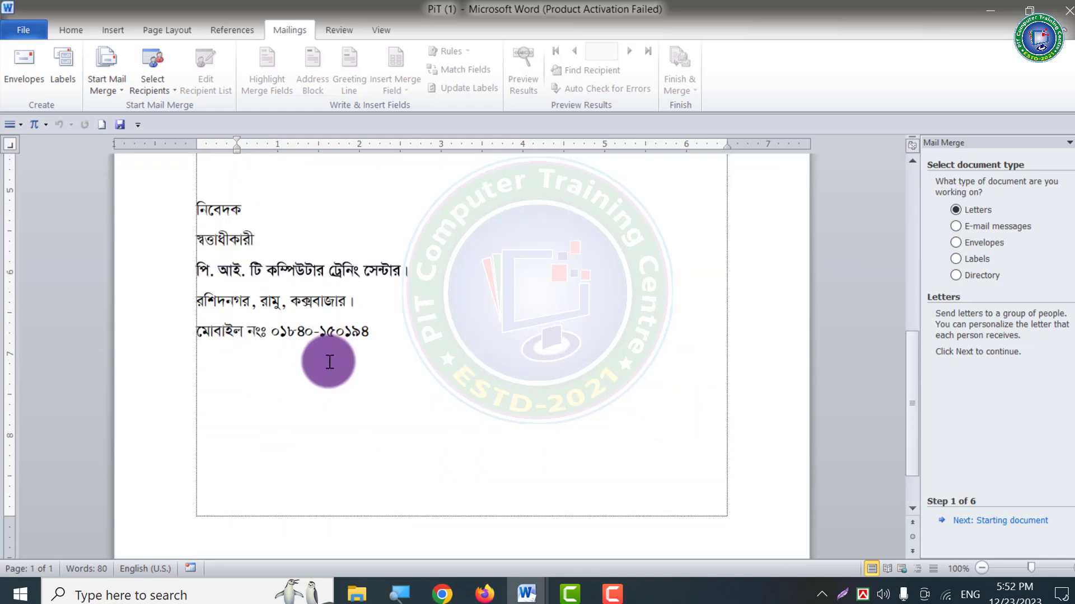
{"action": "scroll", "coordinate": [700, 390], "scroll_direction": "down", "scroll_amount": 4}
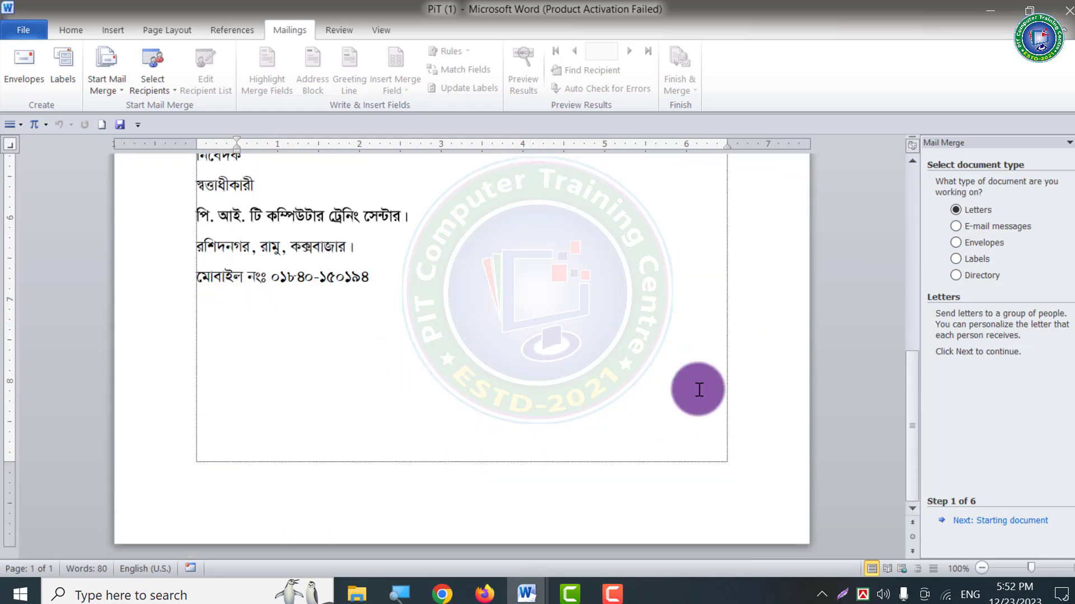
{"action": "left_click", "coordinate": [995, 522]}
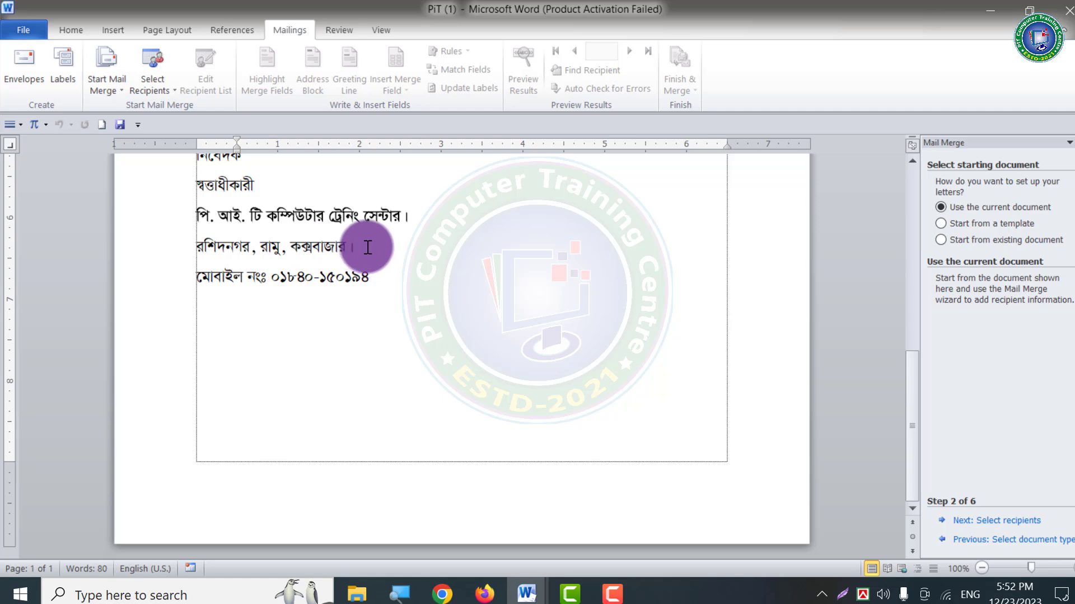
Keep the current document as the starting document, place the cursor after the letter's name label, and advance to recipient selection
{"action": "scroll", "coordinate": [285, 232], "scroll_direction": "up", "scroll_amount": 15}
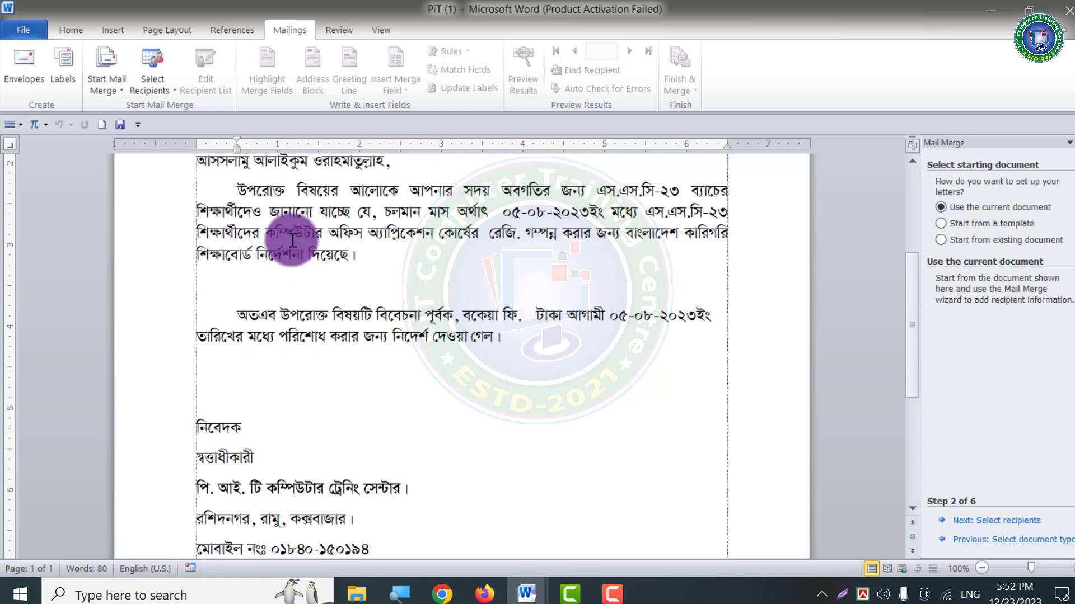
{"action": "left_click", "coordinate": [270, 314]}
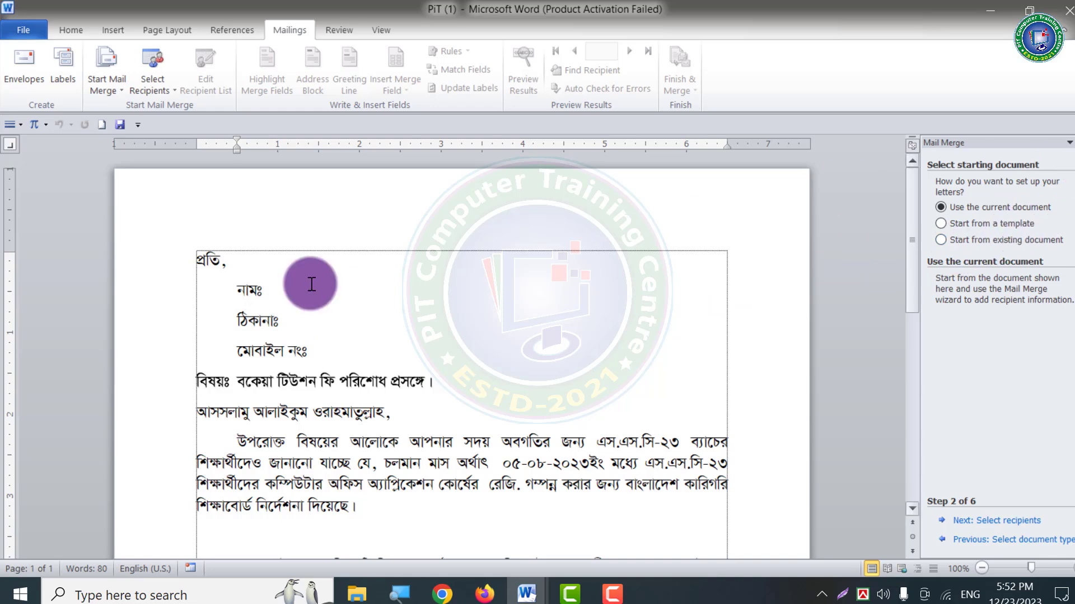
{"action": "left_click", "coordinate": [277, 259]}
{"action": "left_click", "coordinate": [270, 293]}
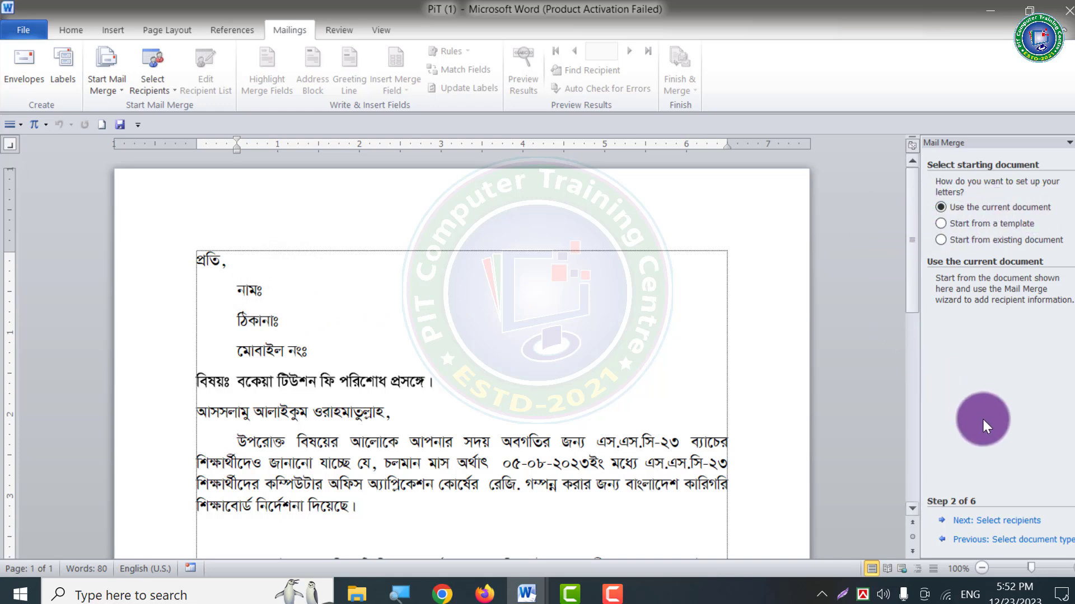
{"action": "left_click", "coordinate": [994, 527]}
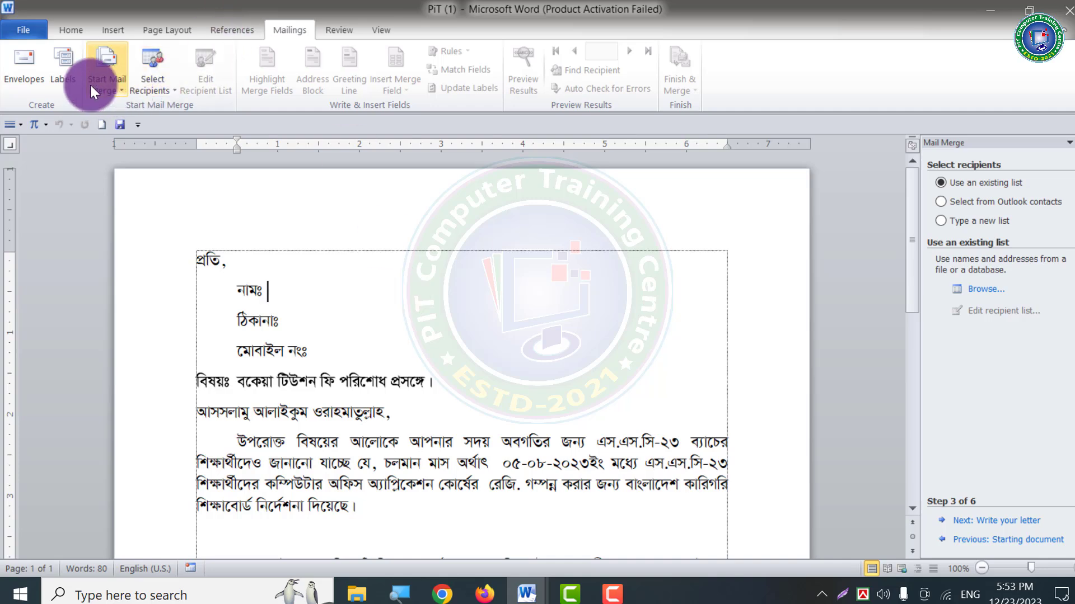
{"action": "left_click", "coordinate": [942, 221]}
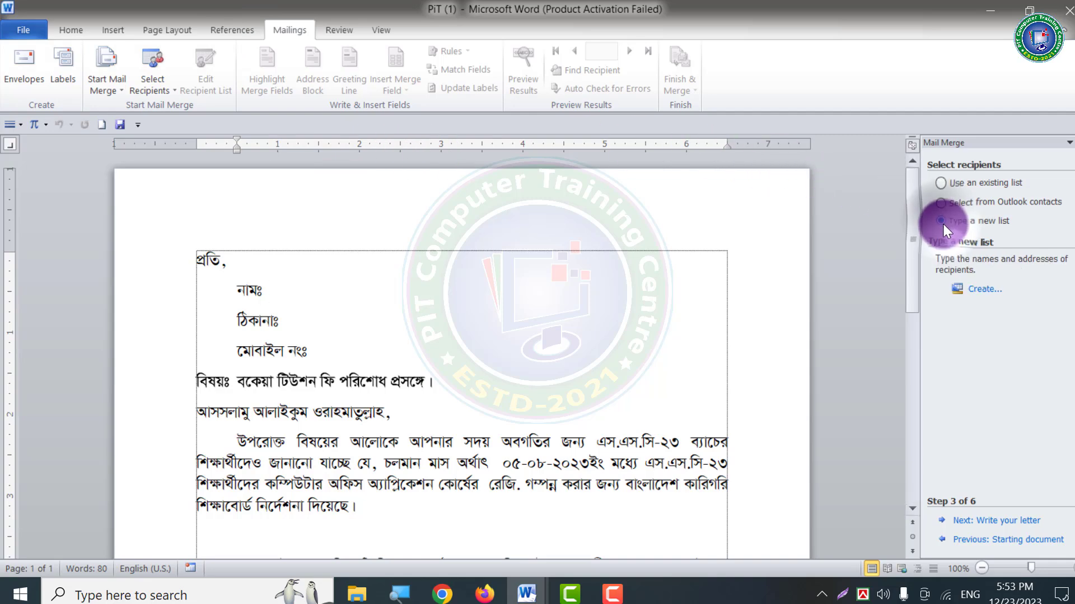
{"action": "left_click", "coordinate": [983, 289]}
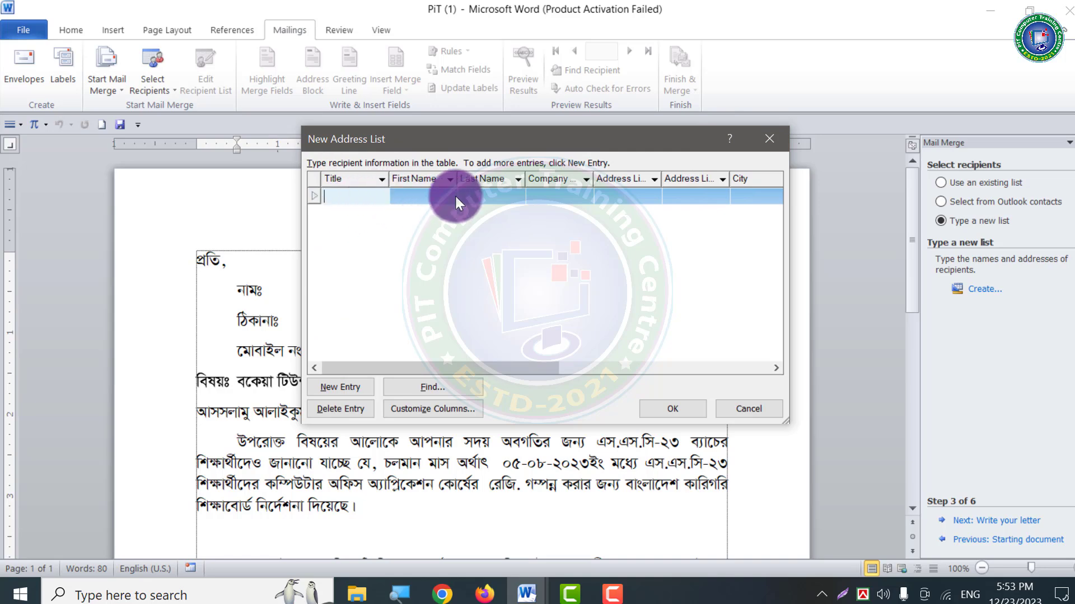
{"action": "left_click", "coordinate": [769, 138]}
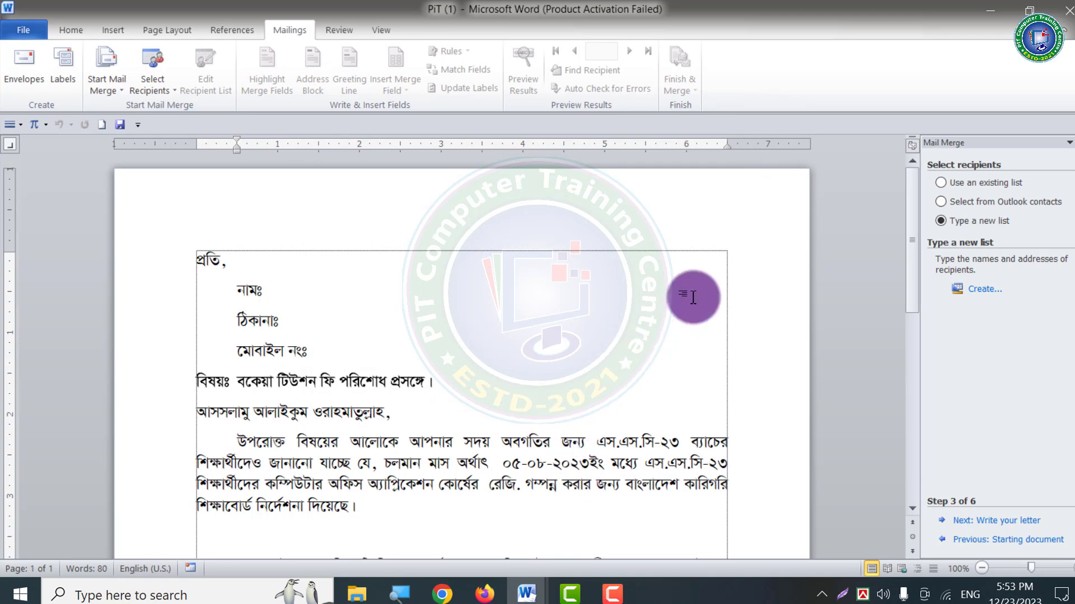
Use an existing recipient list and open the Contact List workbook from the desktop's Mail Merge folder as data source
{"action": "left_click", "coordinate": [940, 183]}
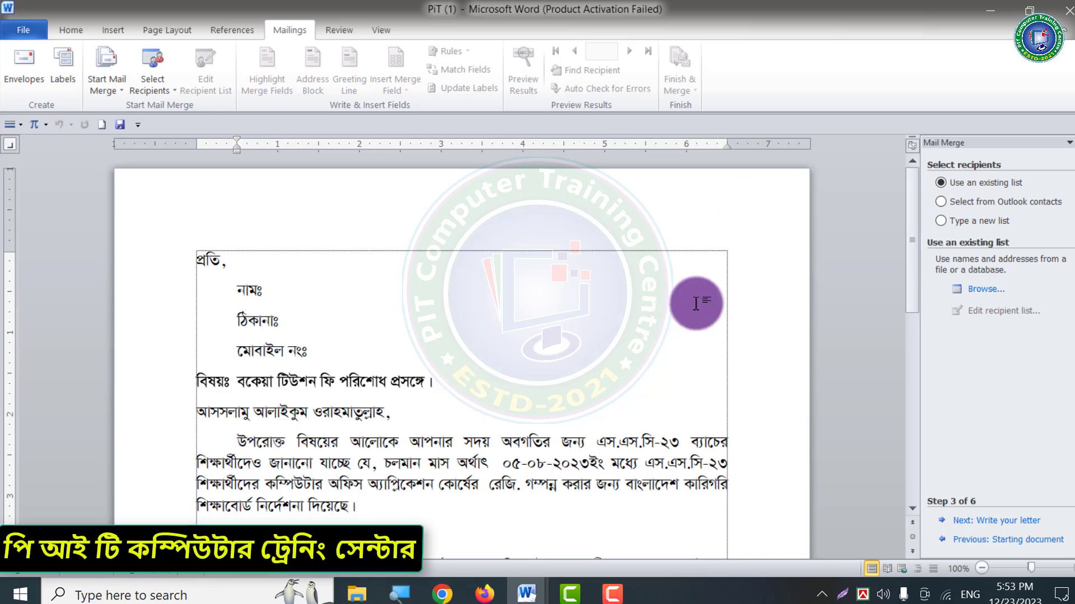
{"action": "left_click", "coordinate": [979, 291]}
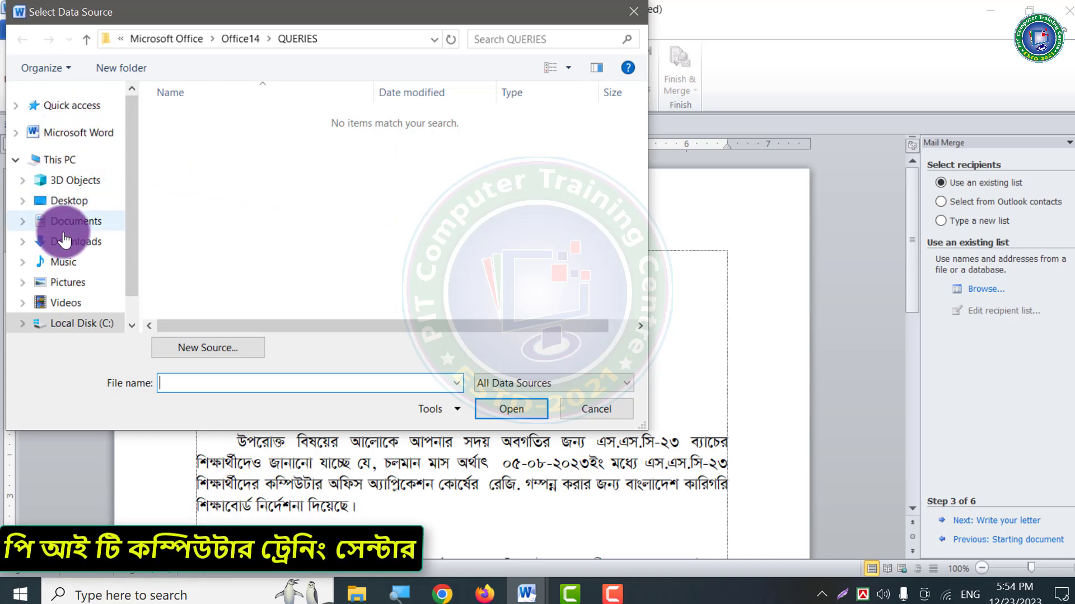
{"action": "left_click", "coordinate": [76, 203]}
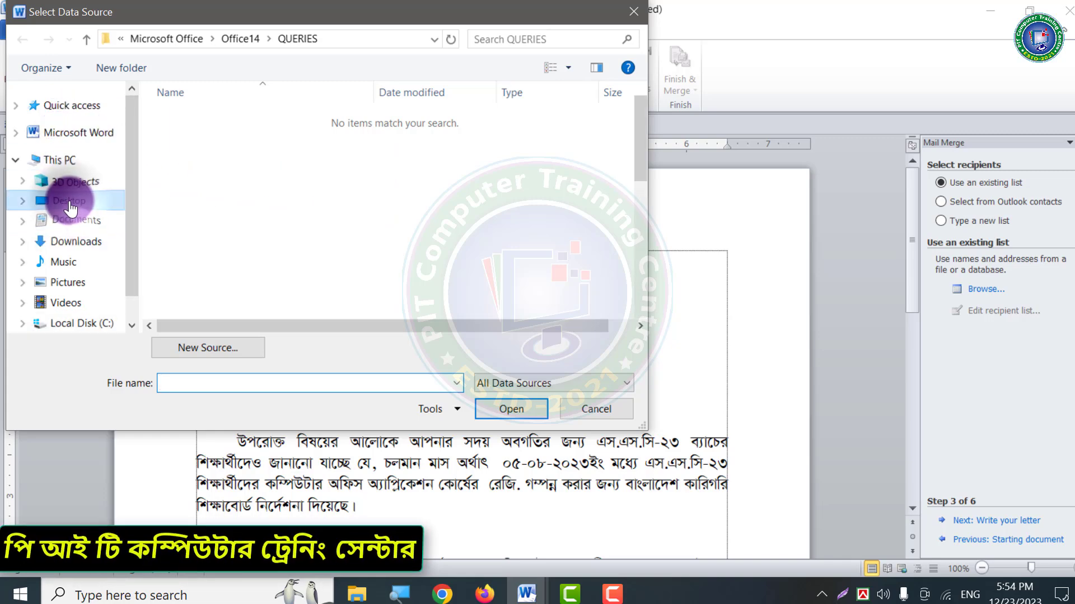
{"action": "double_click", "coordinate": [384, 140]}
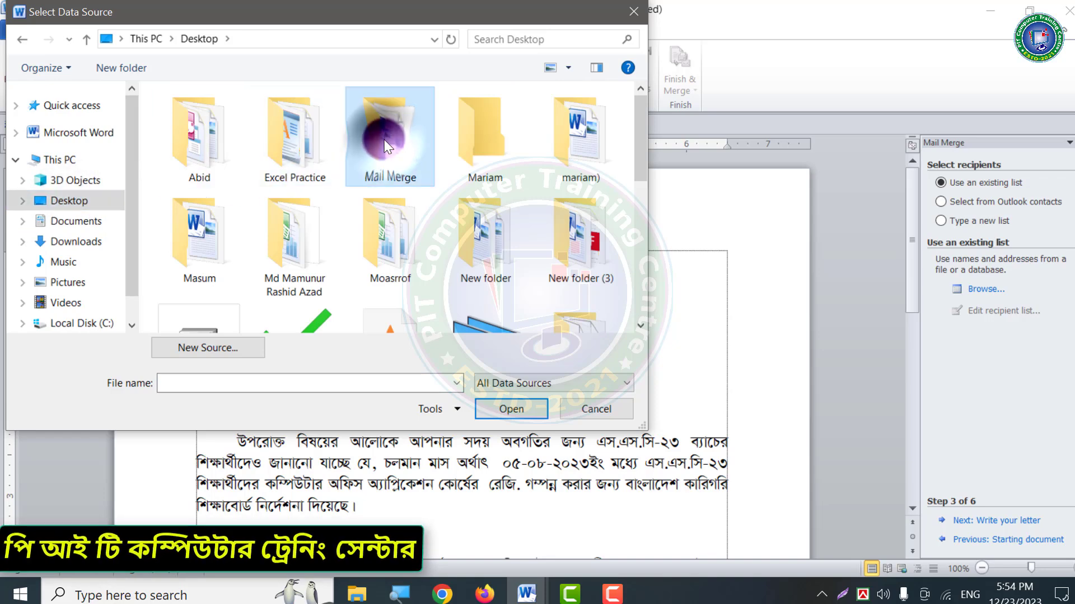
{"action": "left_click", "coordinate": [189, 118]}
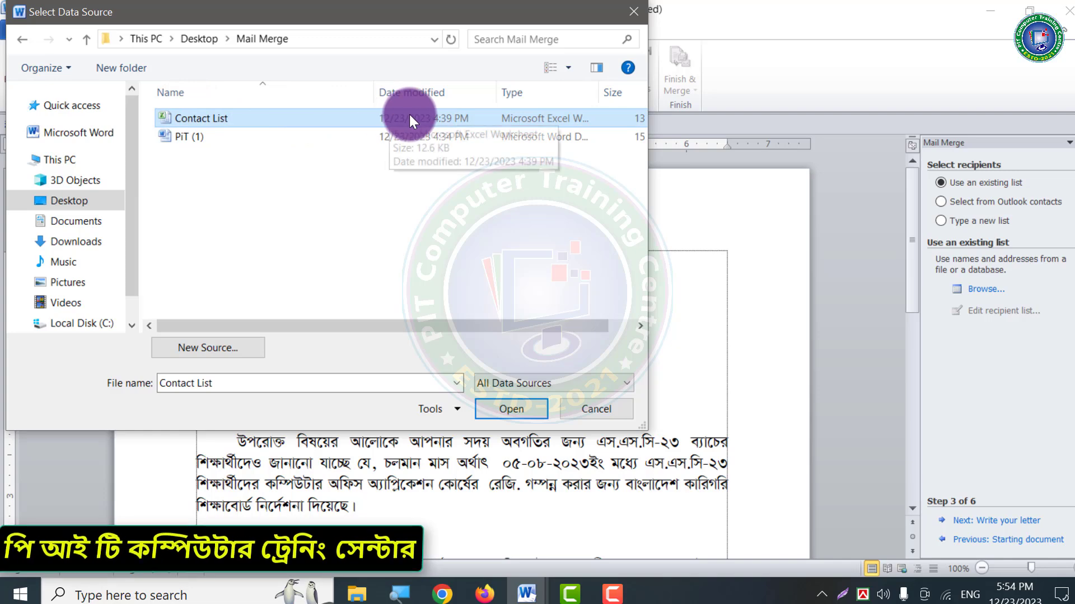
{"action": "left_click", "coordinate": [492, 410]}
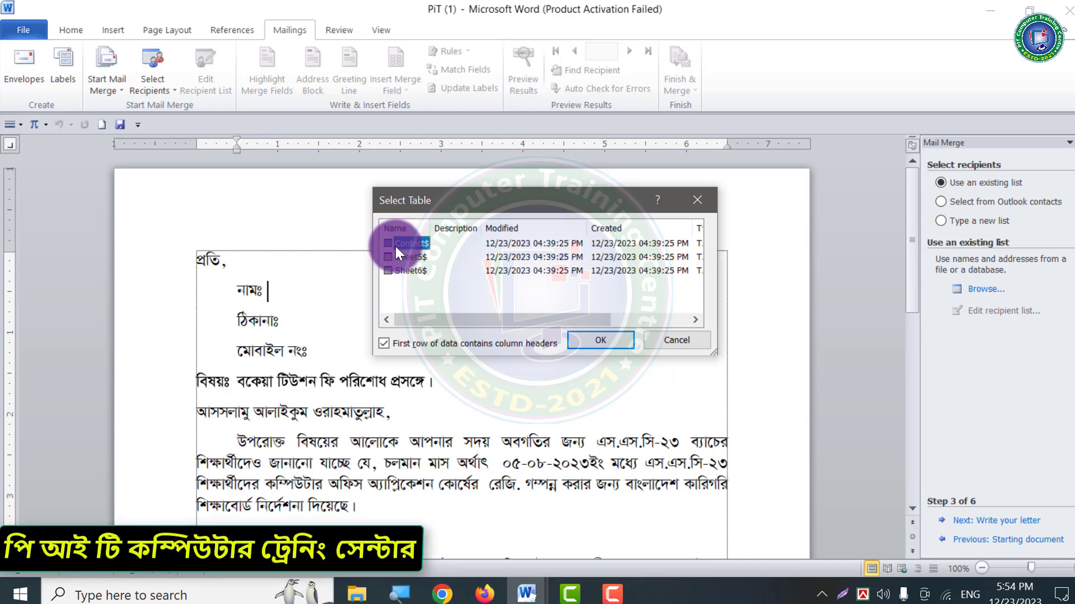
Select the Contact$ table with its first row as column headers and accept all listed recipients for the merge
{"action": "left_click", "coordinate": [403, 267]}
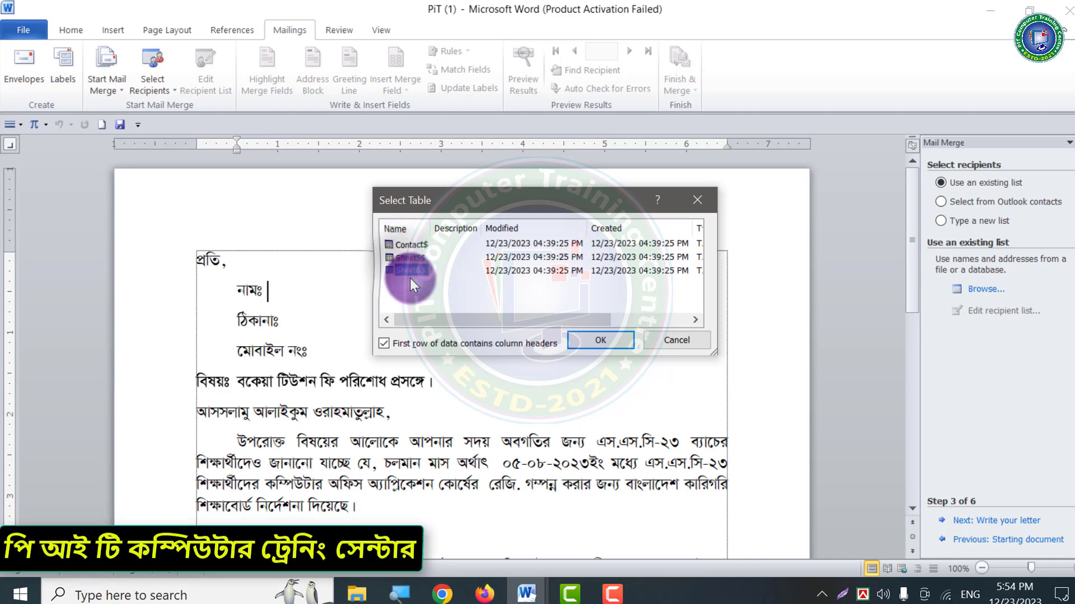
{"action": "left_click", "coordinate": [409, 244]}
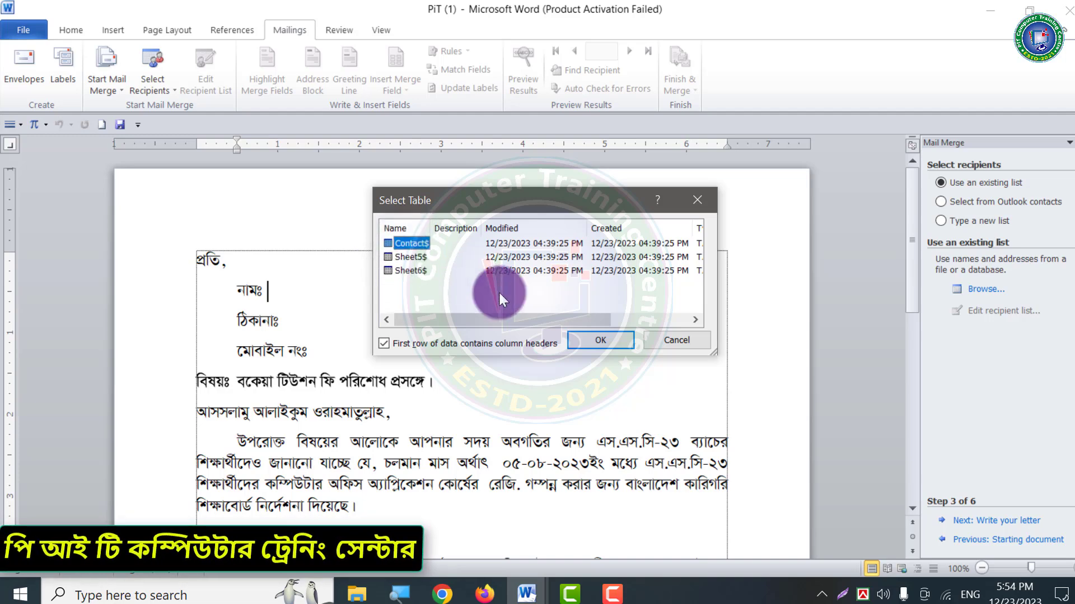
{"action": "left_click", "coordinate": [383, 343]}
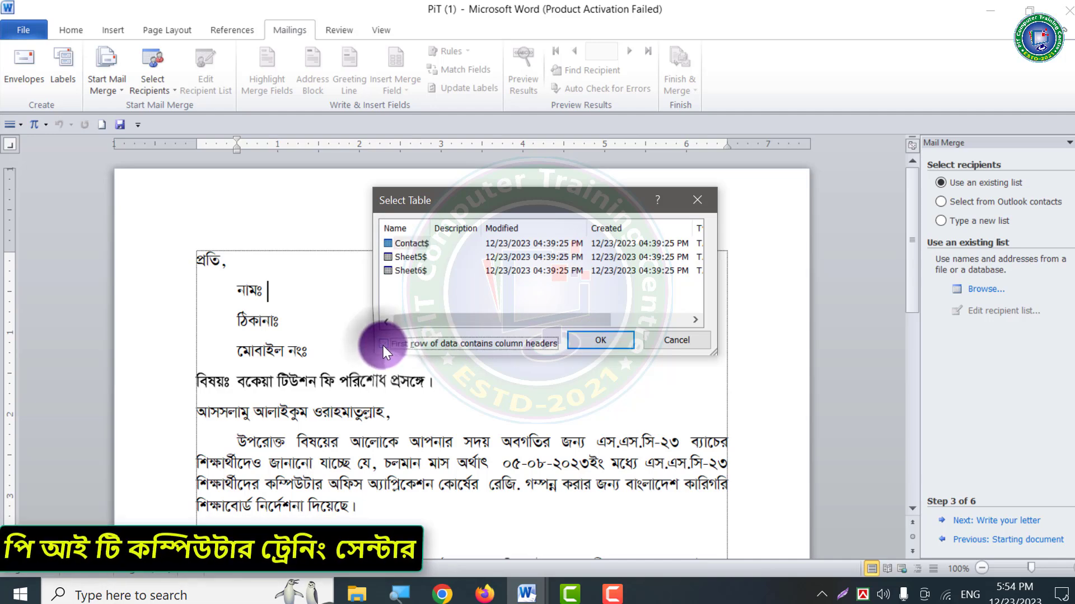
{"action": "left_click", "coordinate": [412, 241]}
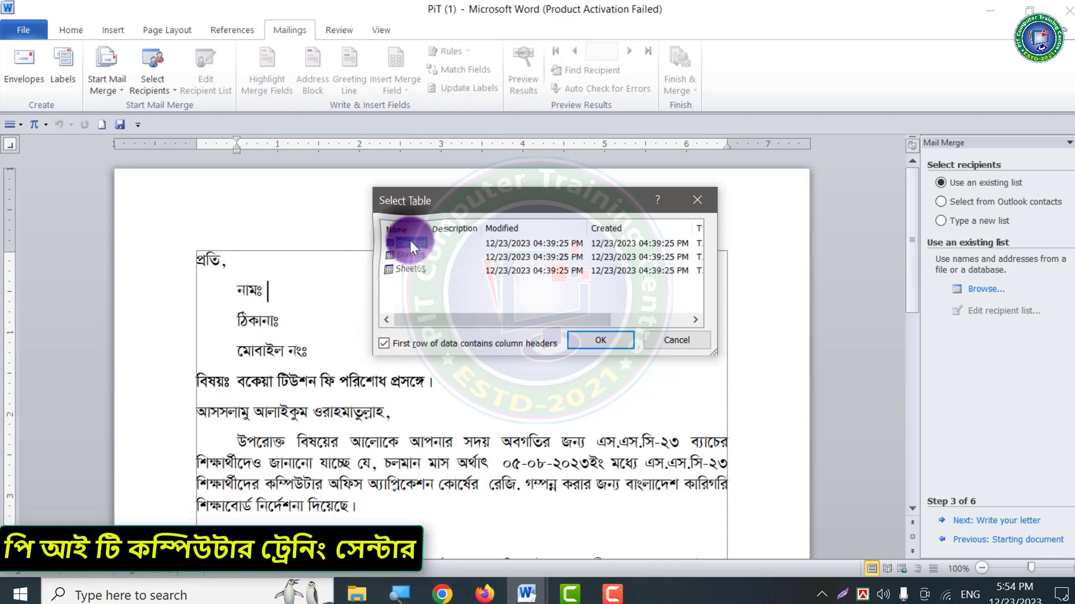
{"action": "left_click", "coordinate": [590, 339]}
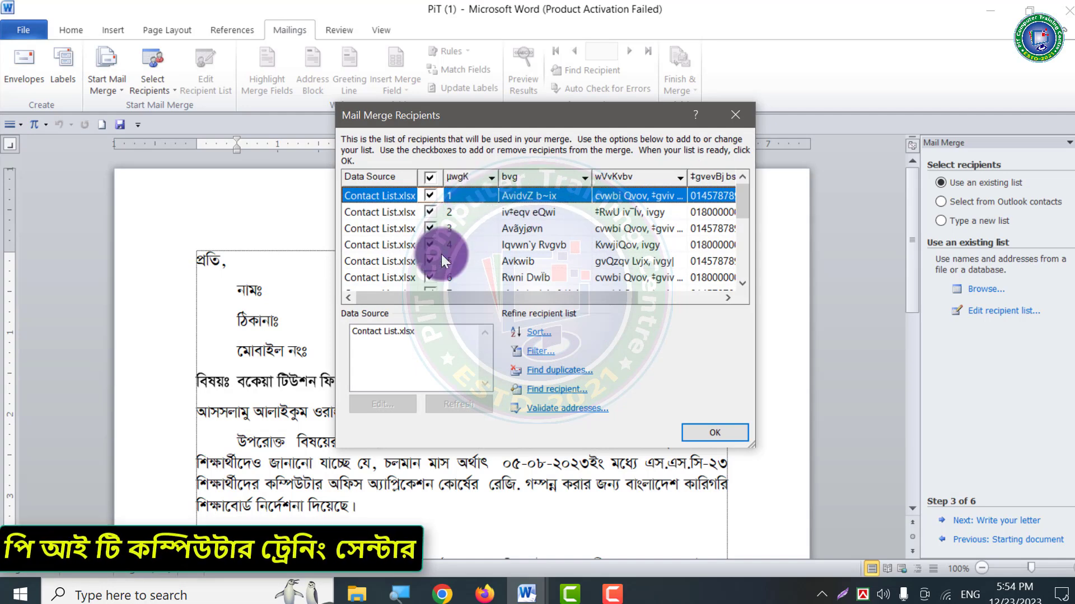
{"action": "left_click", "coordinate": [710, 431]}
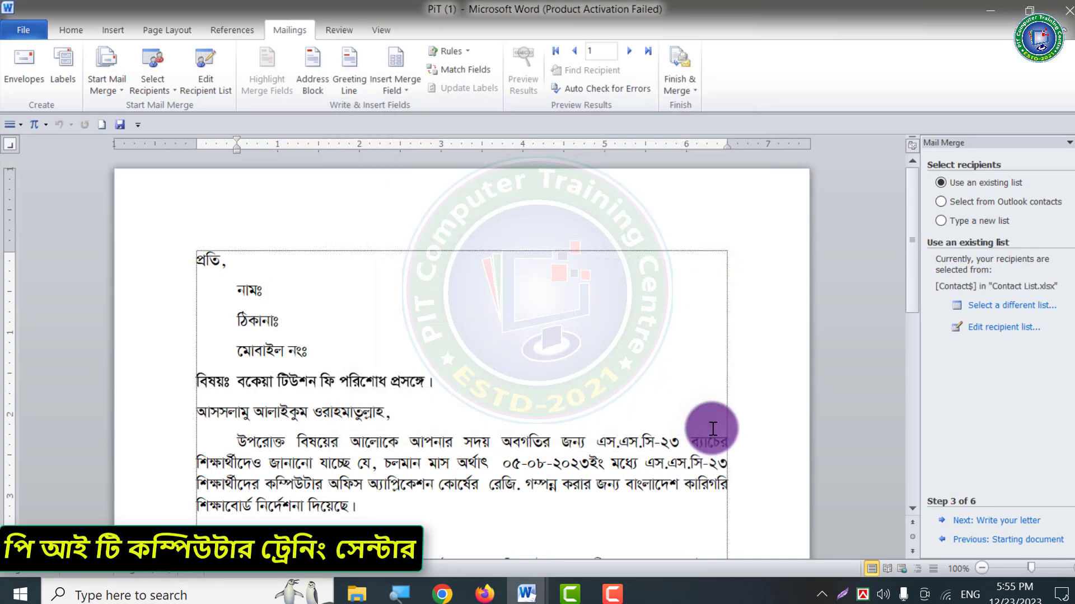
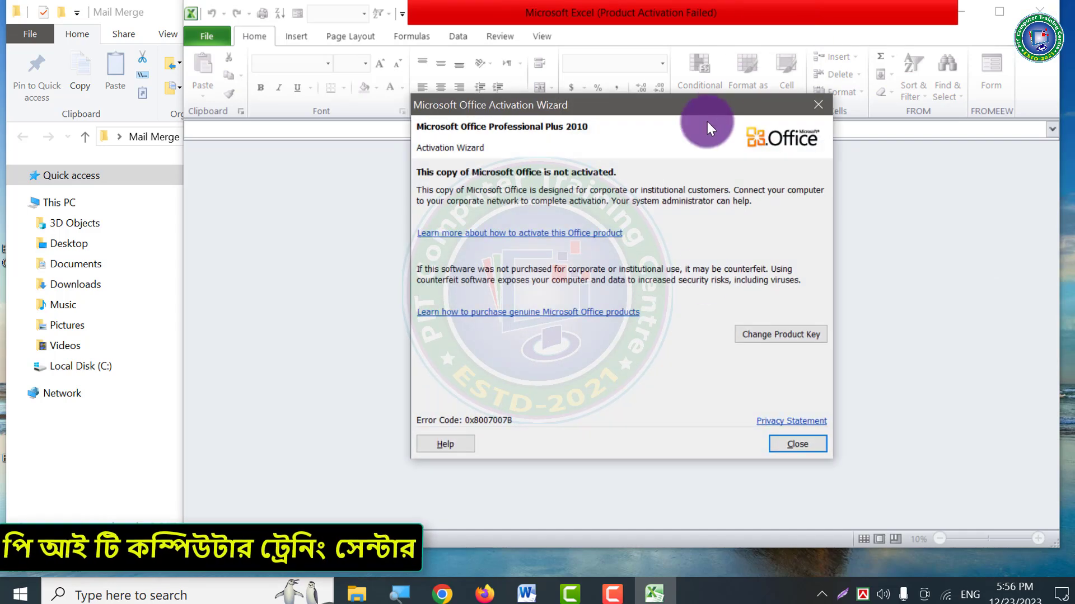
Dismiss the Office activation wizard, close the empty Excel window, and switch back to the PiT (1) letter in Word
{"action": "left_click", "coordinate": [783, 443]}
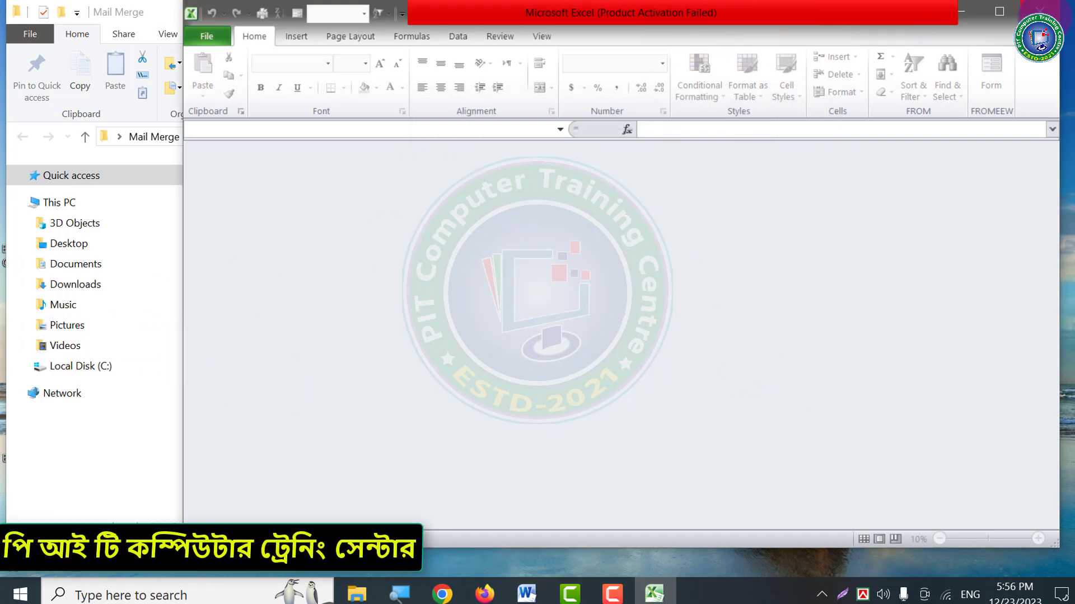
{"action": "left_click", "coordinate": [1040, 11]}
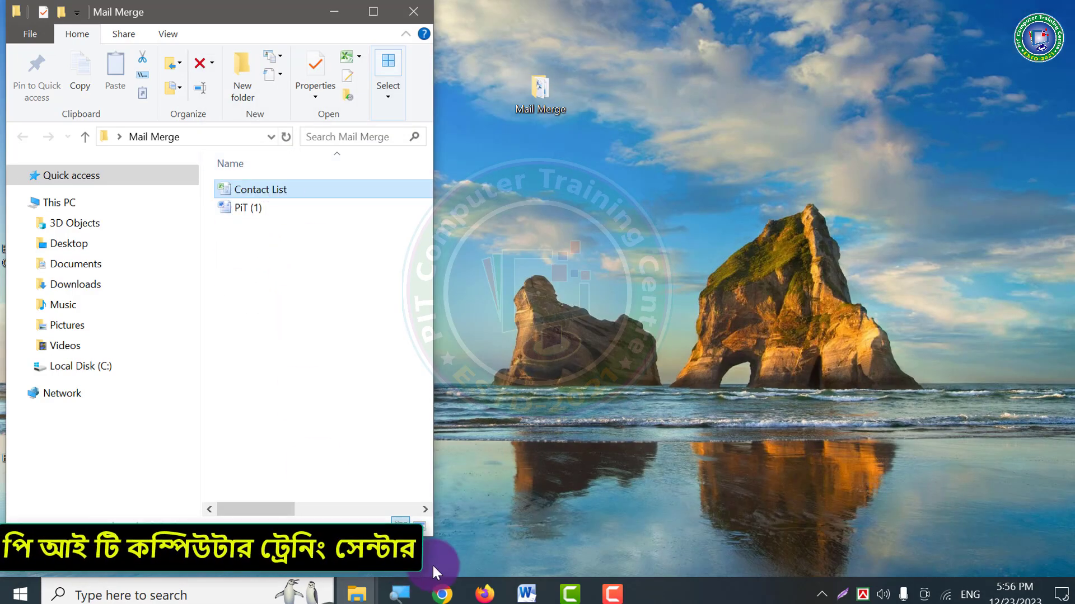
{"action": "left_click", "coordinate": [527, 593]}
{"action": "left_click", "coordinate": [770, 543]}
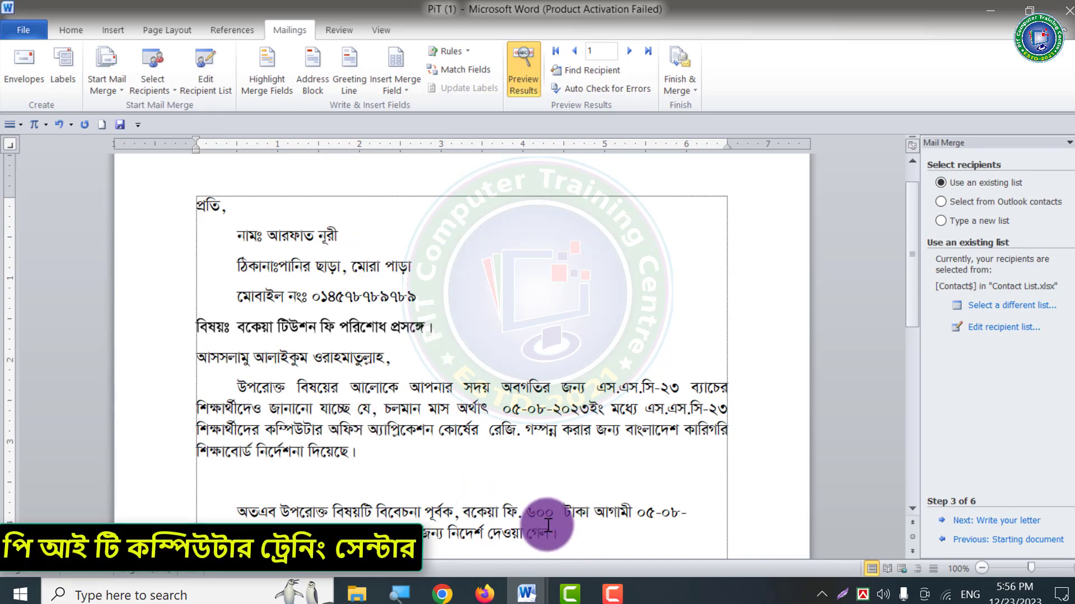
Preview the merged letter for the second and third recipients and check the fee paragraph and closing signature block
{"action": "left_click", "coordinate": [627, 51]}
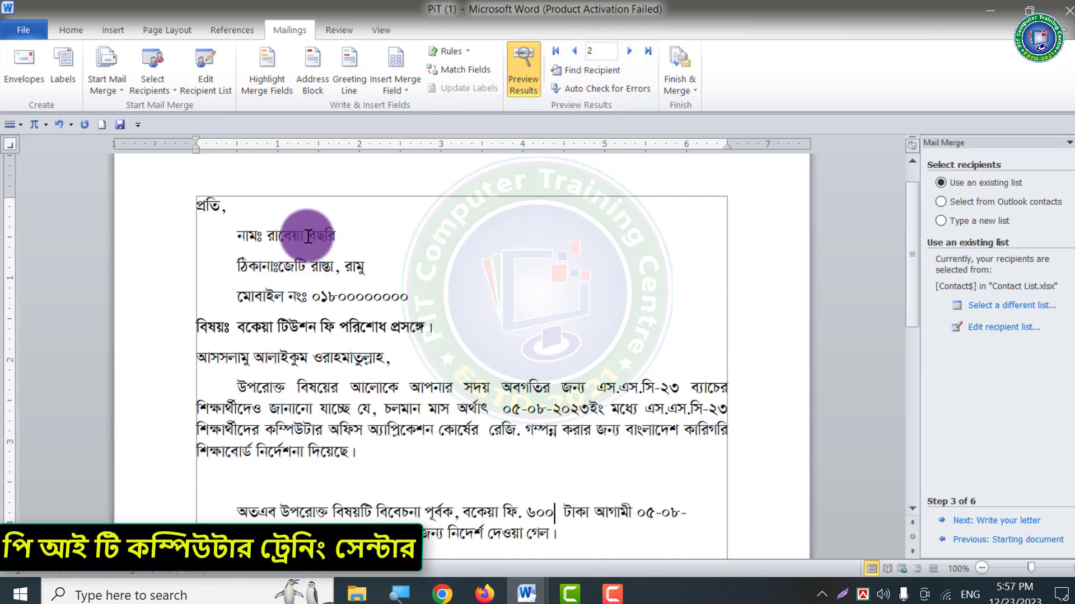
{"action": "left_click", "coordinate": [629, 49]}
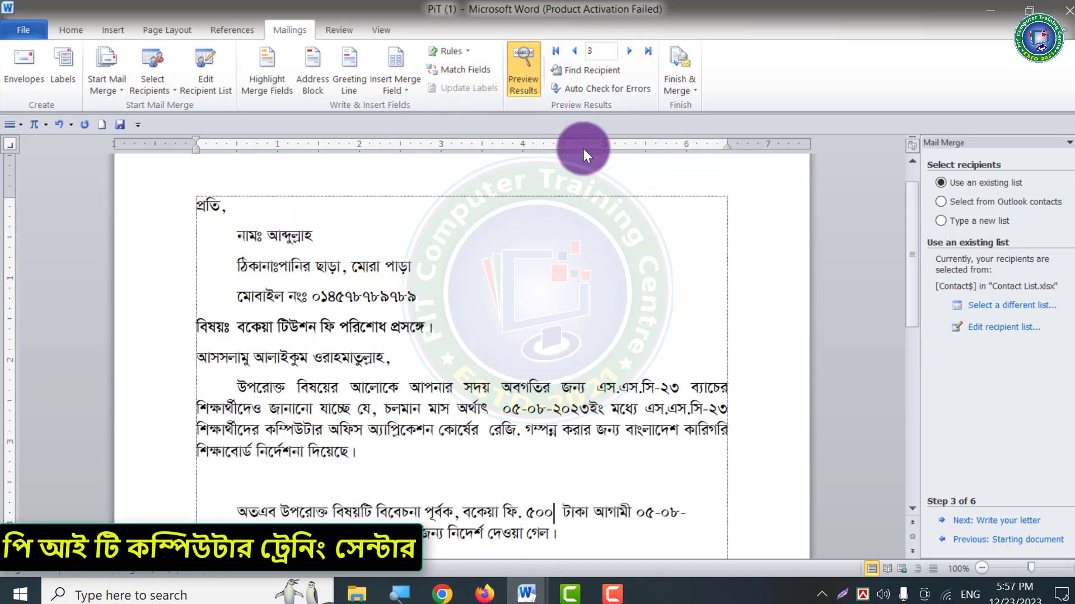
{"action": "scroll", "coordinate": [479, 439], "scroll_direction": "down", "scroll_amount": 5}
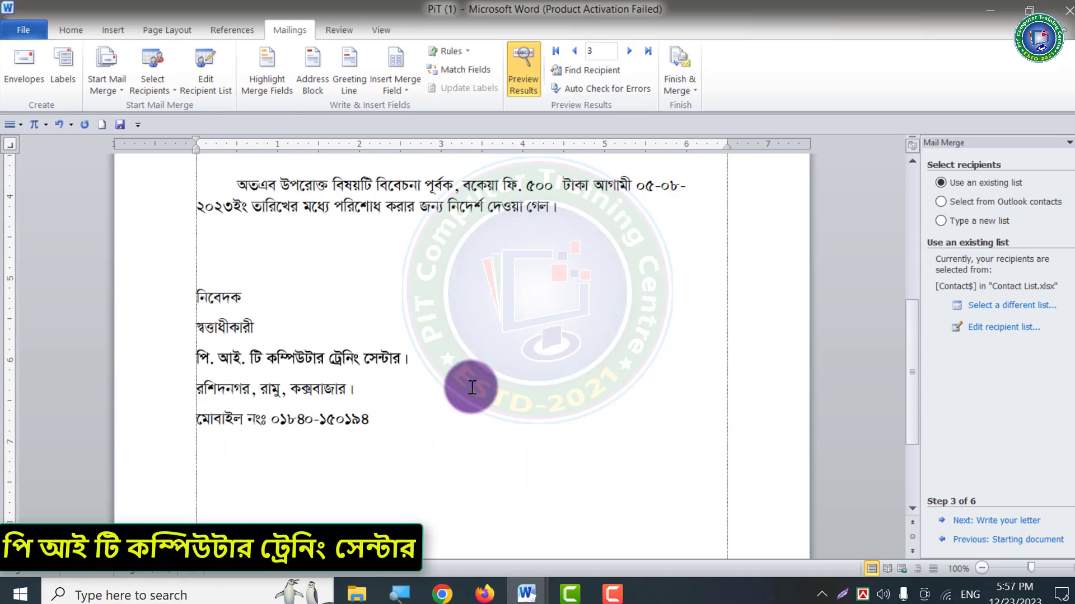
Finish the merge by generating editable individual letters for all records in a new document
{"action": "scroll", "coordinate": [336, 355], "scroll_direction": "up", "scroll_amount": 6}
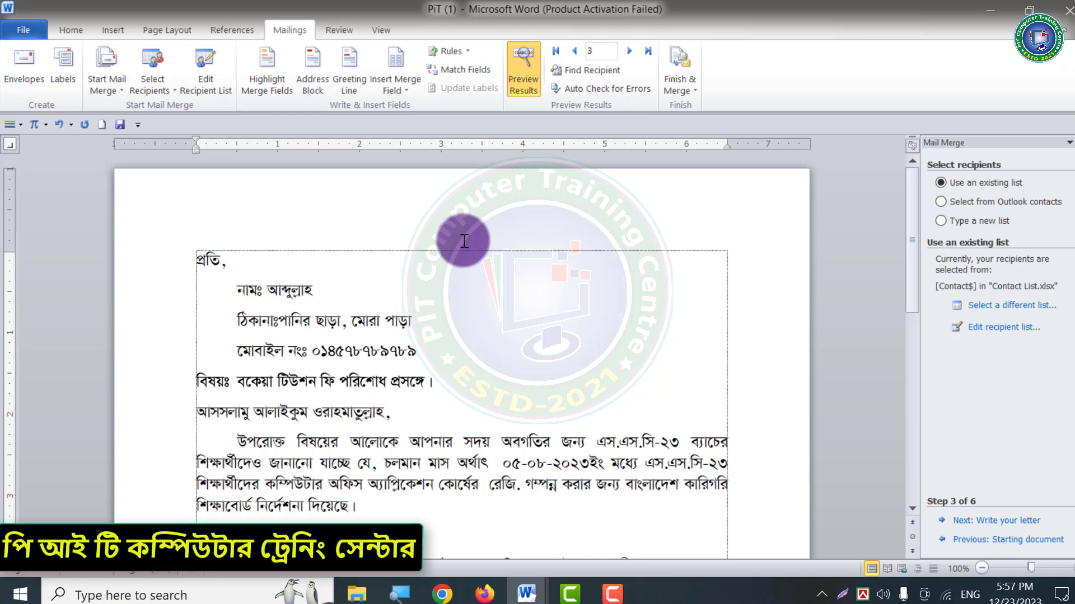
{"action": "left_click", "coordinate": [695, 86]}
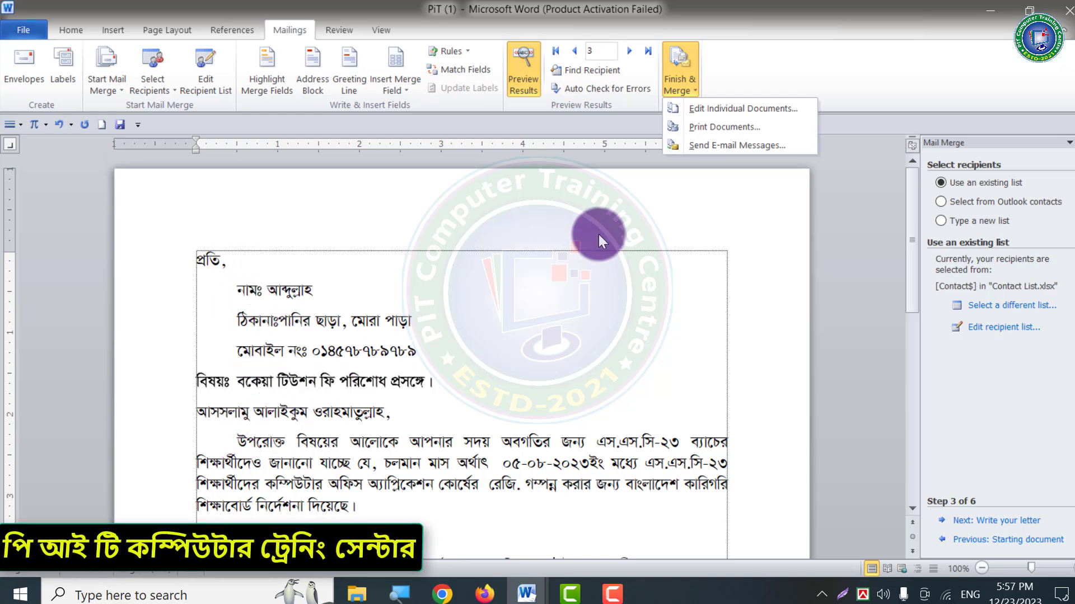
{"action": "left_click", "coordinate": [716, 107]}
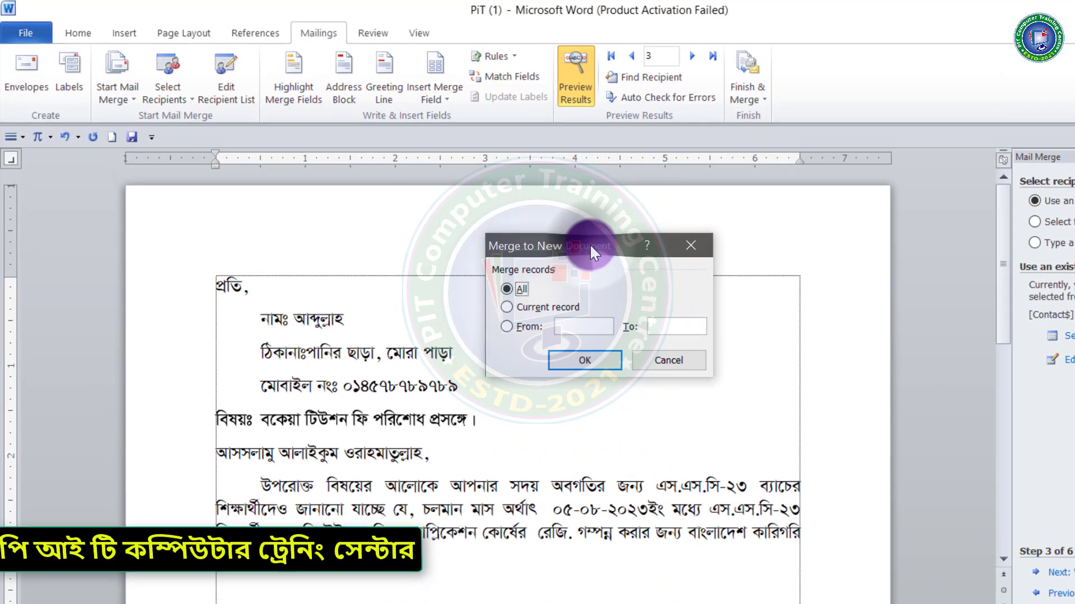
{"action": "left_click_drag", "start_coordinate": [541, 224], "coordinate": [620, 194]}
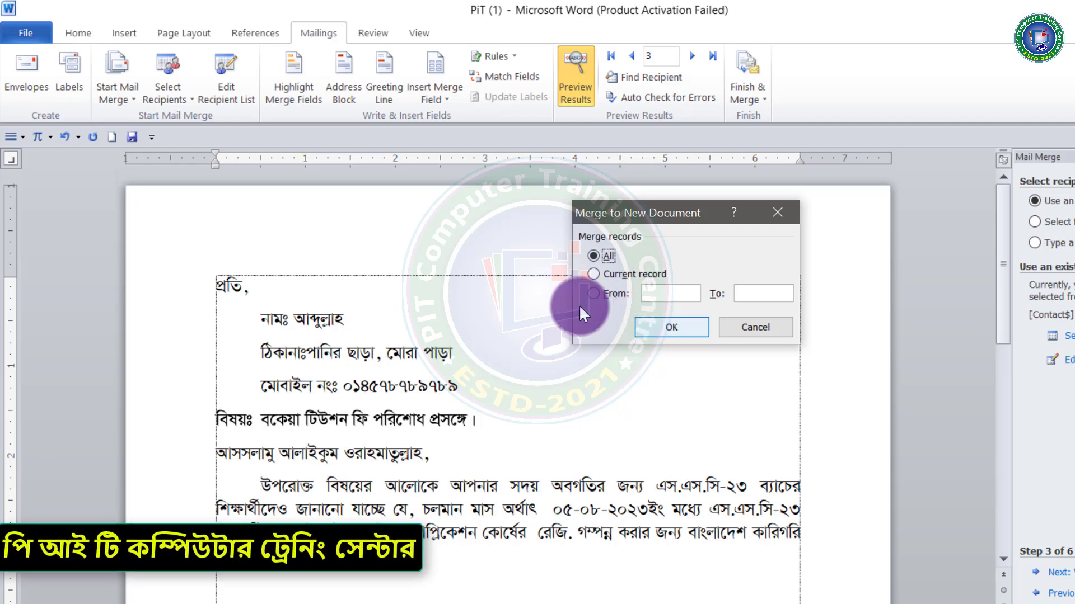
{"action": "left_click", "coordinate": [597, 276]}
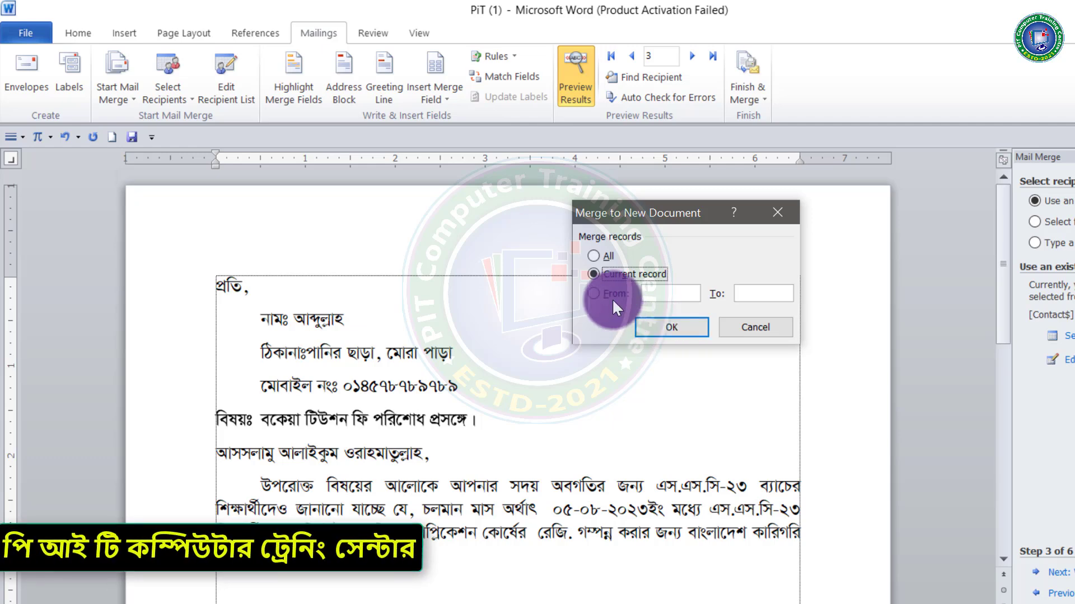
{"action": "left_click", "coordinate": [593, 292]}
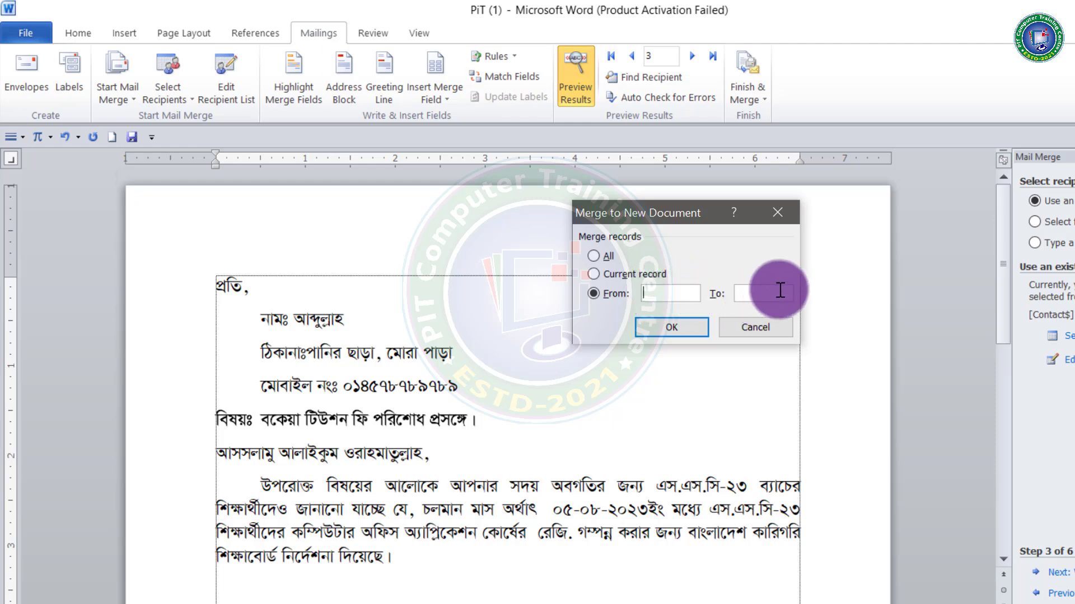
{"action": "left_click", "coordinate": [594, 252]}
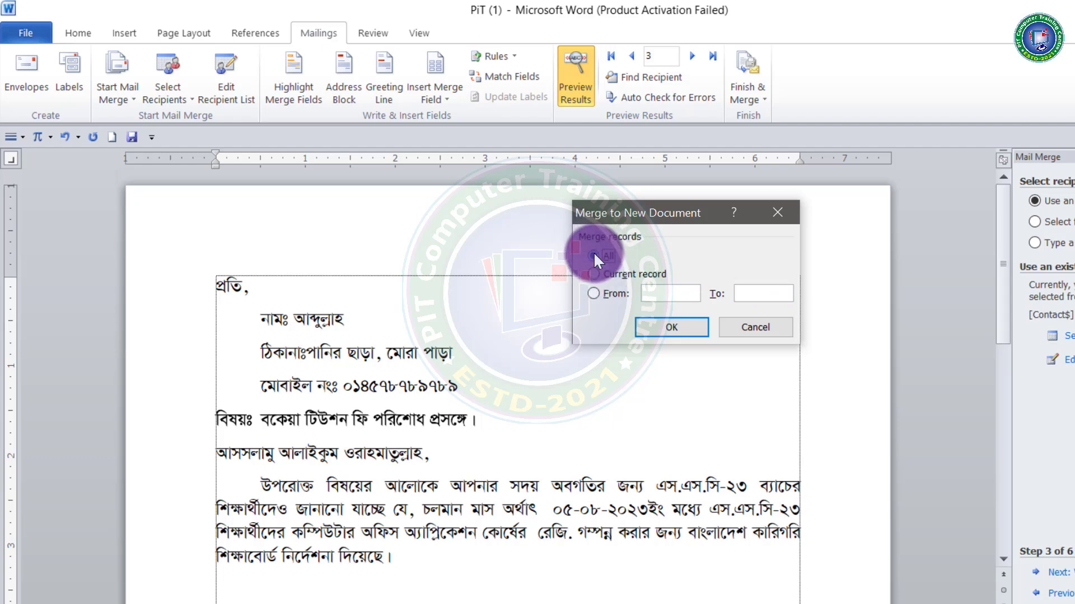
{"action": "left_click", "coordinate": [664, 328]}
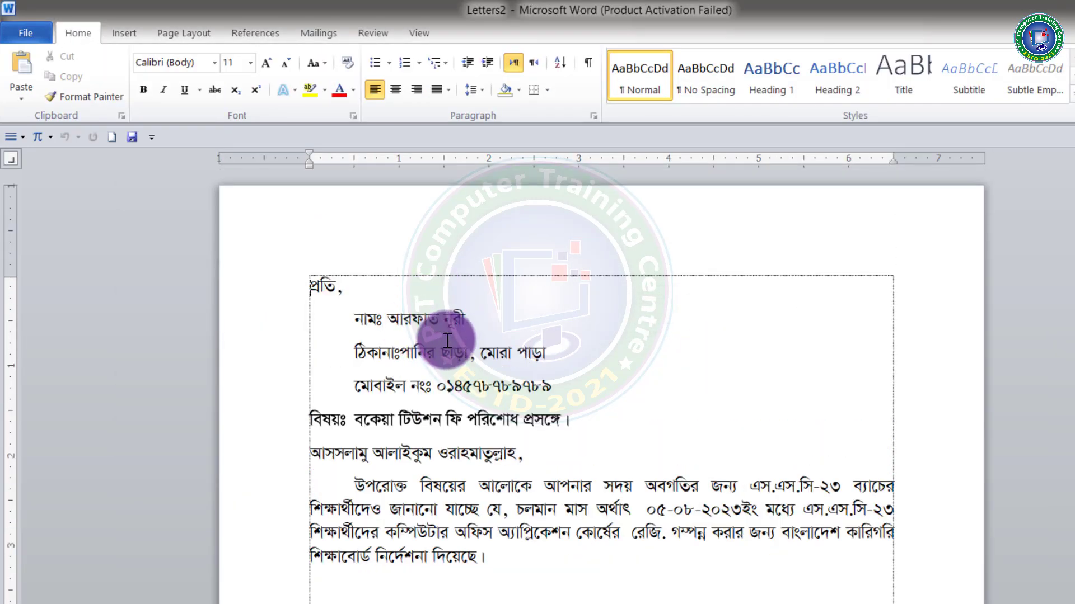
Look through the merged letters in the new document, checking each page's recipient details and outstanding fee amount
{"action": "scroll", "coordinate": [448, 346], "scroll_direction": "down", "scroll_amount": 1}
{"action": "scroll", "coordinate": [444, 364], "scroll_direction": "down", "scroll_amount": 2}
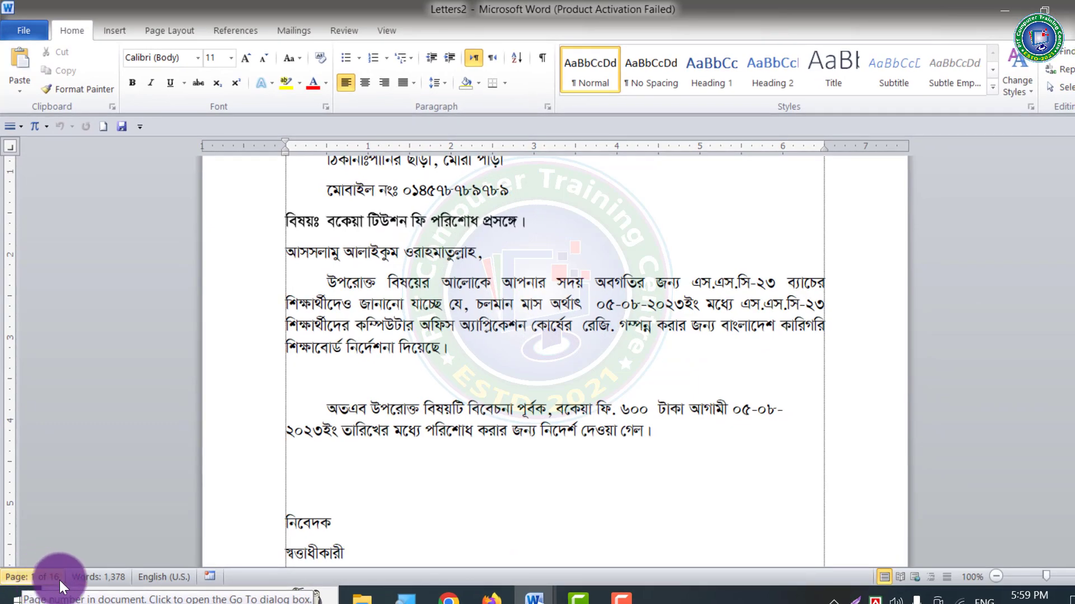
{"action": "scroll", "coordinate": [533, 235], "scroll_direction": "down", "scroll_amount": 6}
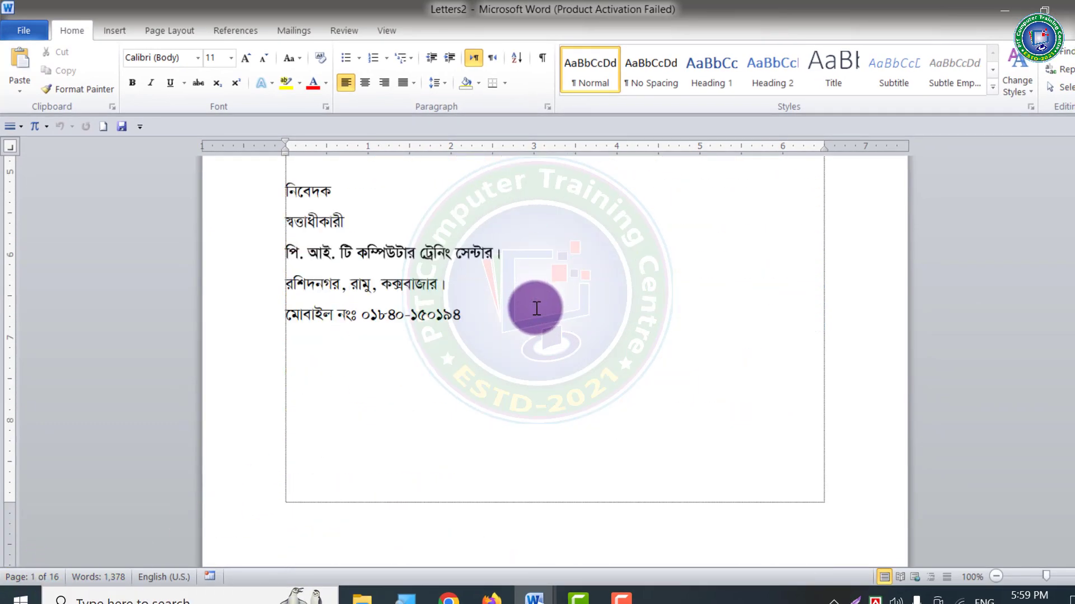
{"action": "scroll", "coordinate": [536, 309], "scroll_direction": "down", "scroll_amount": 13}
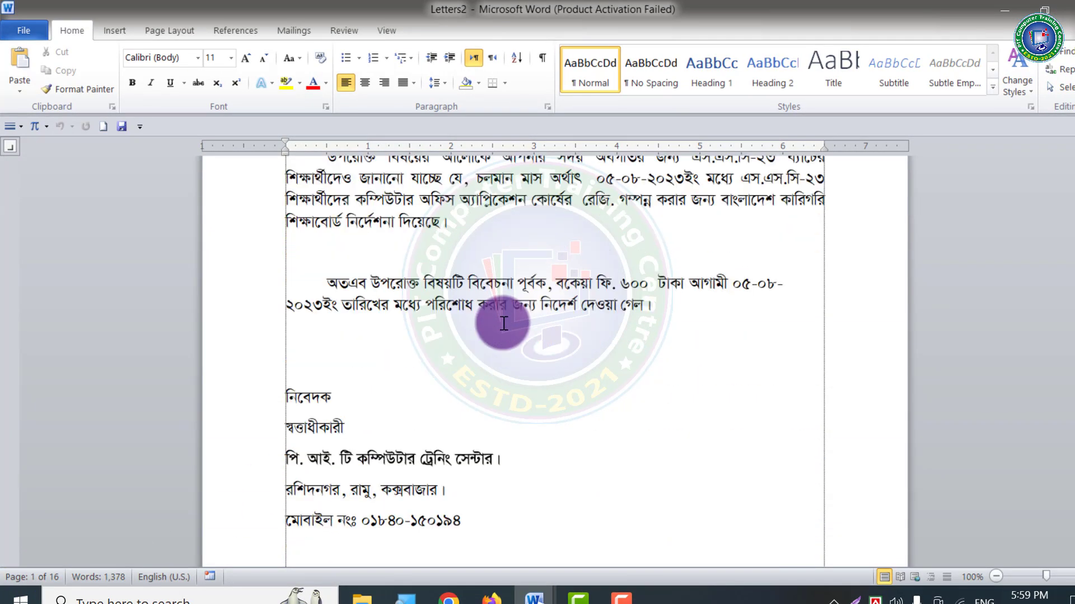
{"action": "scroll", "coordinate": [503, 323], "scroll_direction": "down", "scroll_amount": 5}
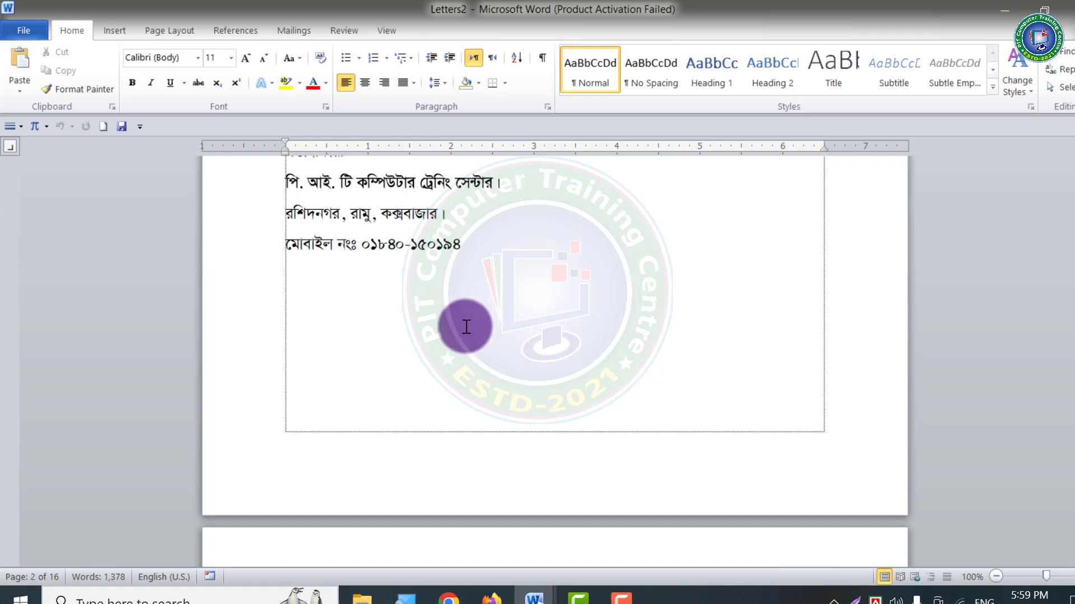
{"action": "scroll", "coordinate": [468, 320], "scroll_direction": "down", "scroll_amount": 4}
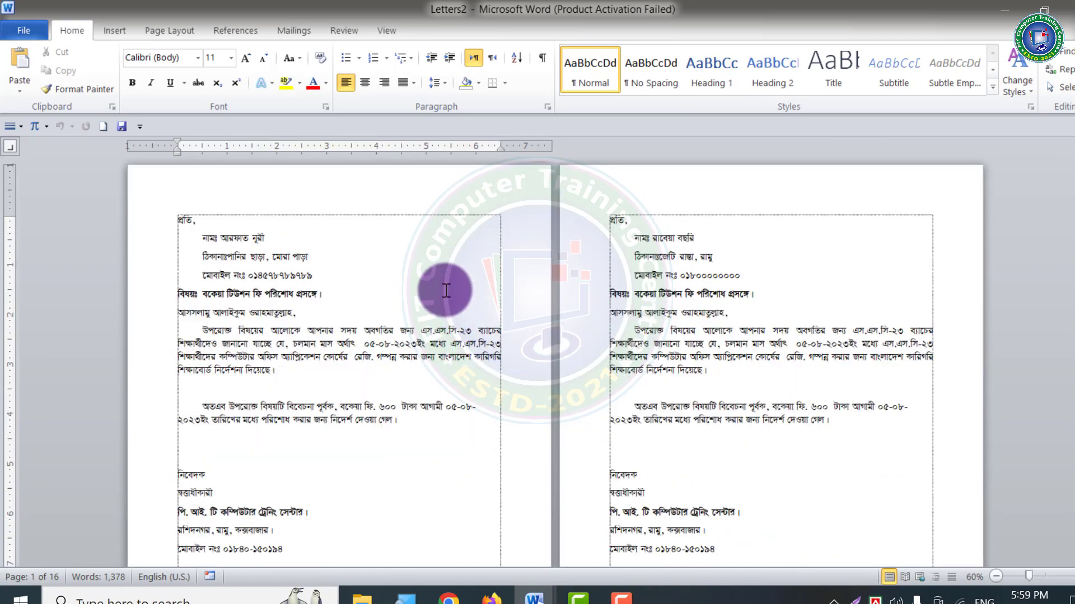
{"action": "scroll", "coordinate": [448, 292], "scroll_direction": "down", "scroll_amount": 5}
{"action": "scroll", "coordinate": [470, 289], "scroll_direction": "down", "scroll_amount": 6}
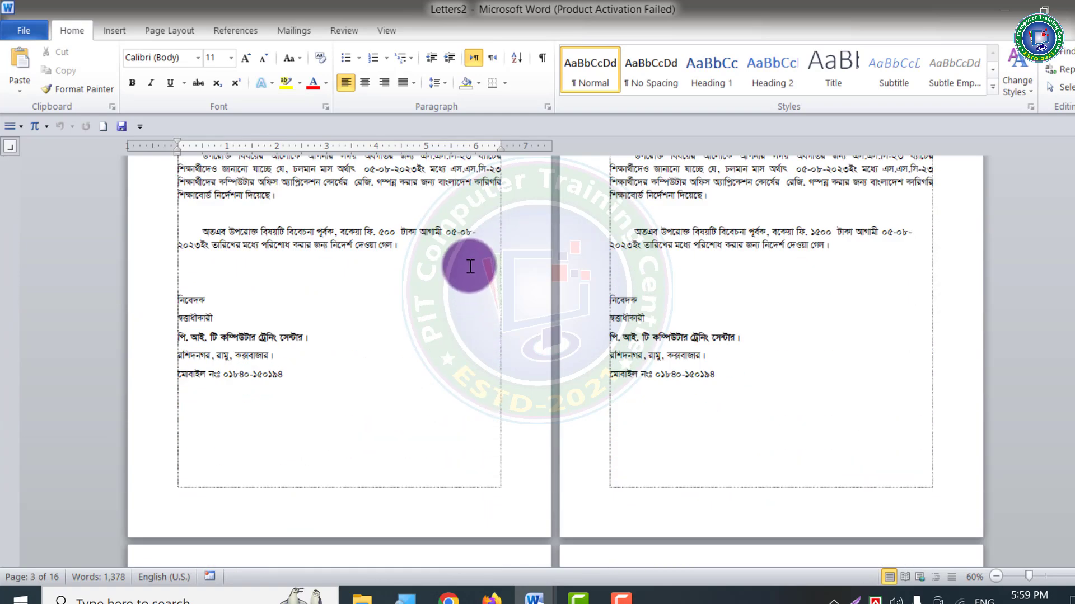
{"action": "scroll", "coordinate": [379, 254], "scroll_direction": "up", "scroll_amount": 3}
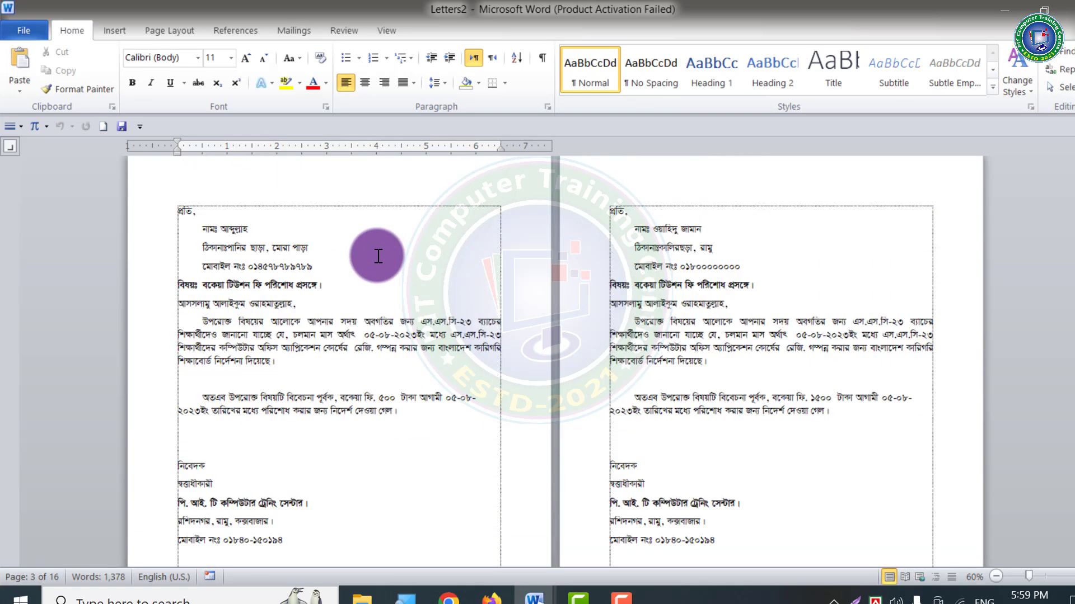
{"action": "scroll", "coordinate": [408, 302], "scroll_direction": "down", "scroll_amount": 4}
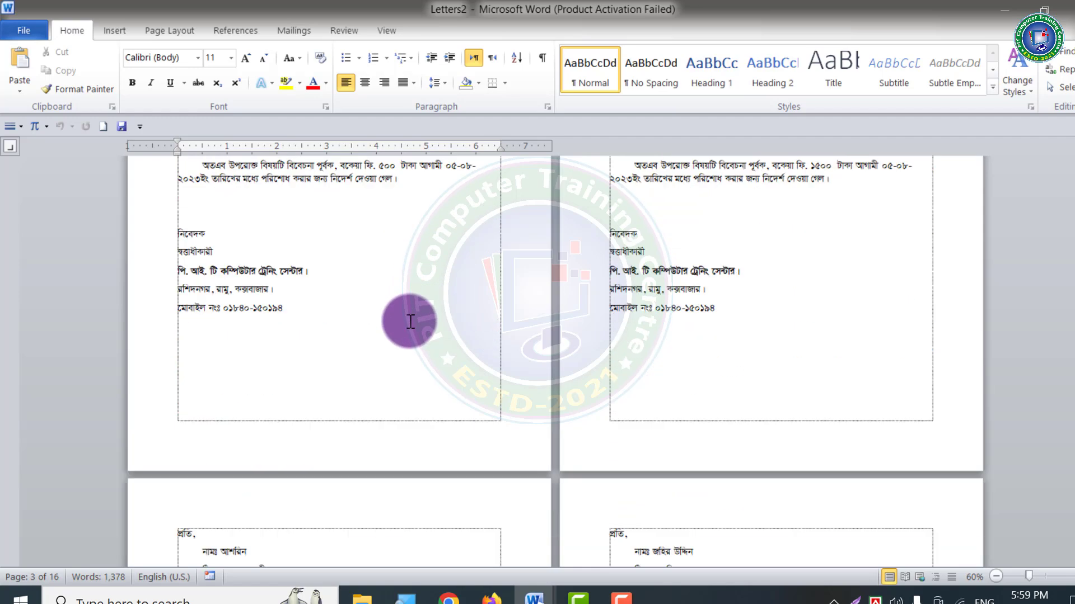
{"action": "left_click", "coordinate": [356, 372]}
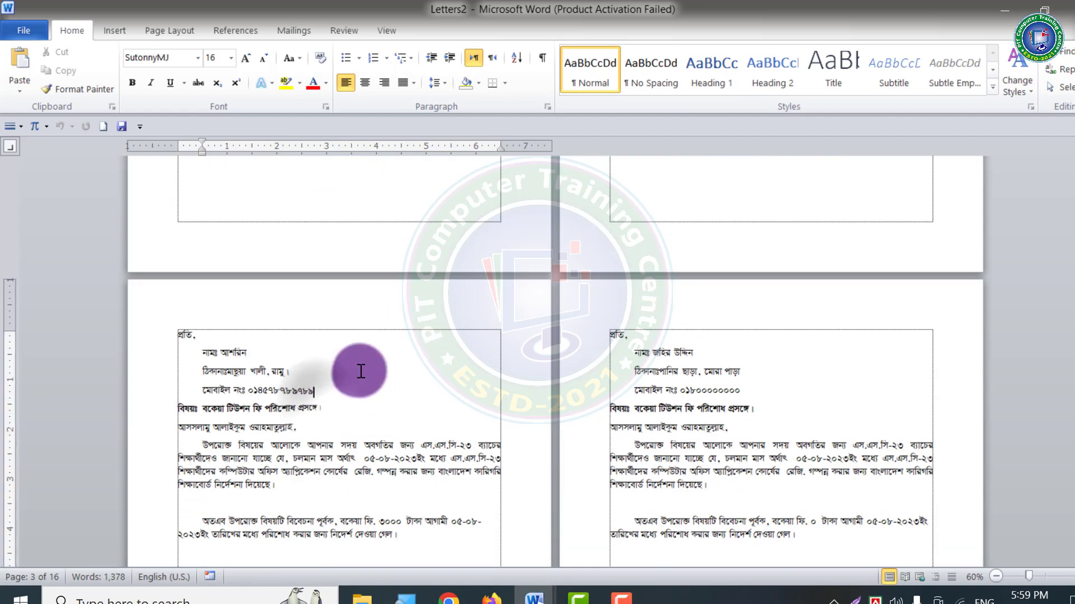
{"action": "scroll", "coordinate": [445, 388], "scroll_direction": "down", "scroll_amount": 4}
{"action": "scroll", "coordinate": [446, 388], "scroll_direction": "down", "scroll_amount": 3}
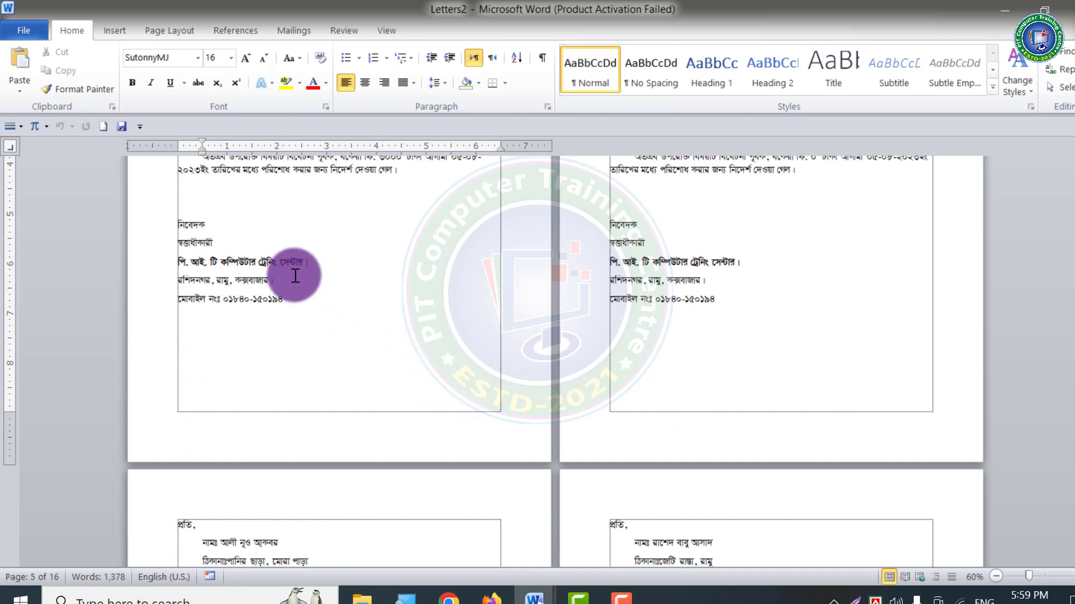
{"action": "scroll", "coordinate": [305, 302], "scroll_direction": "up", "scroll_amount": 3}
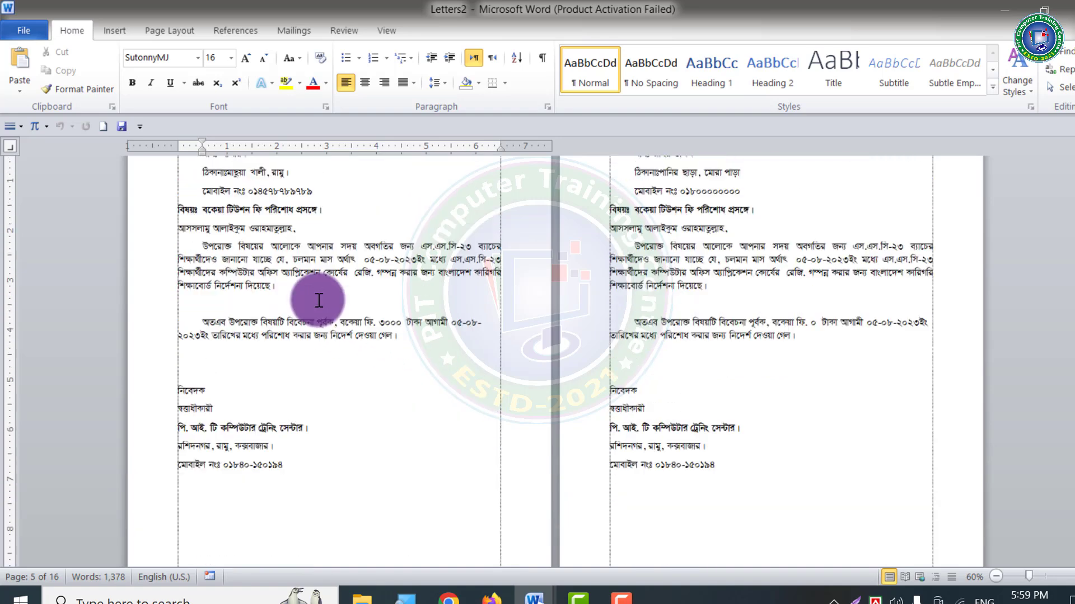
Put away the merged letters and PiT (1), and open the Contact List workbook from the Mail Merge folder, dismissing the activation wizard
{"action": "left_click", "coordinate": [1008, 17]}
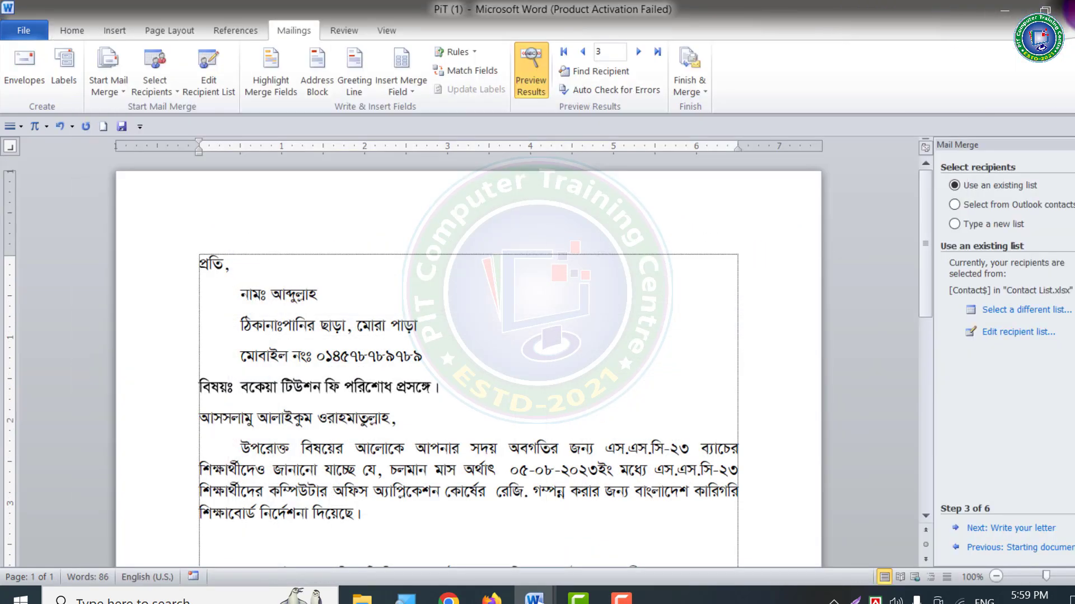
{"action": "left_click", "coordinate": [1066, 8]}
{"action": "left_click", "coordinate": [534, 344]}
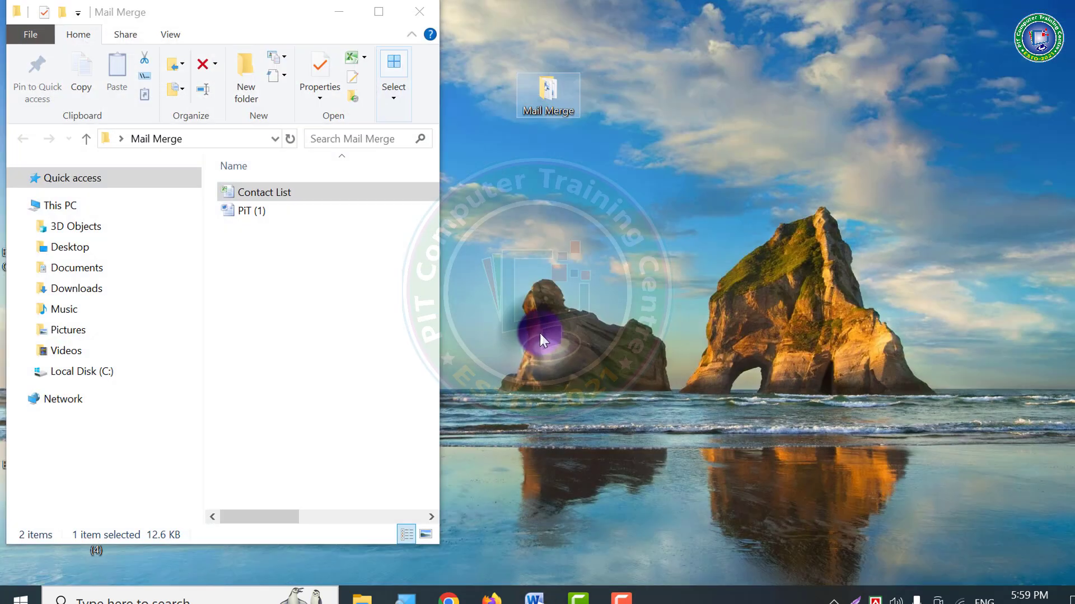
{"action": "double_click", "coordinate": [279, 194]}
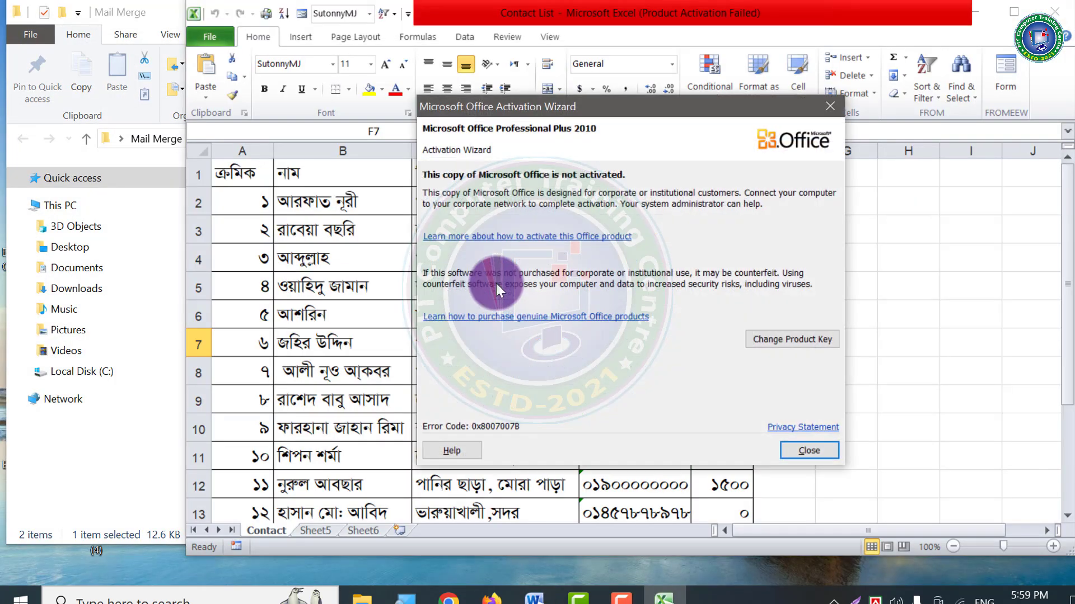
{"action": "left_click", "coordinate": [812, 451]}
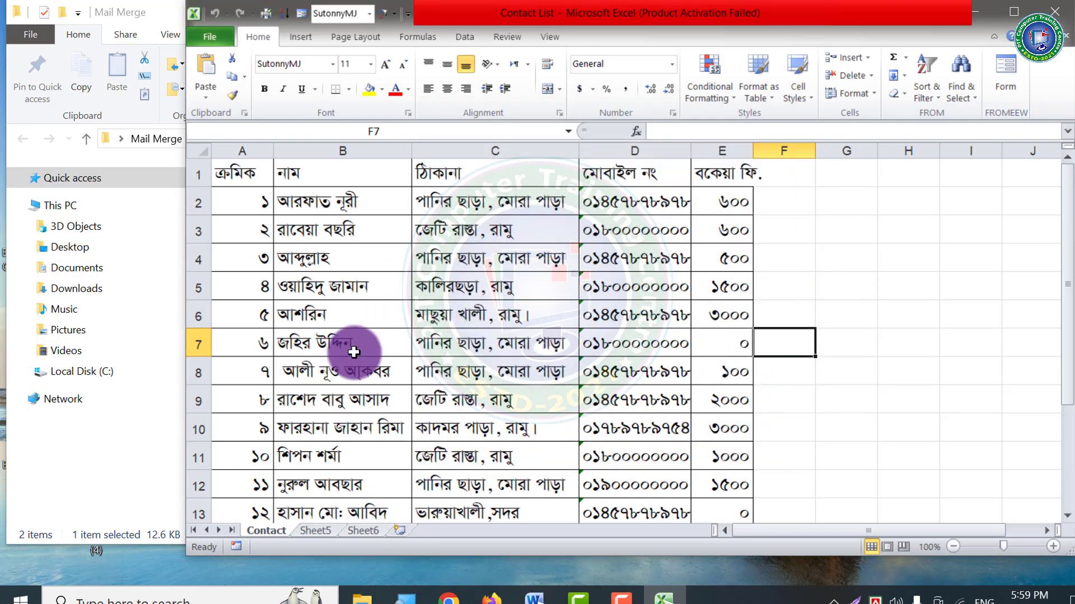
Set the font of the empty columns F through J on the Contact sheet to Calibri
{"action": "left_click_drag", "start_coordinate": [762, 529], "coordinate": [844, 529]}
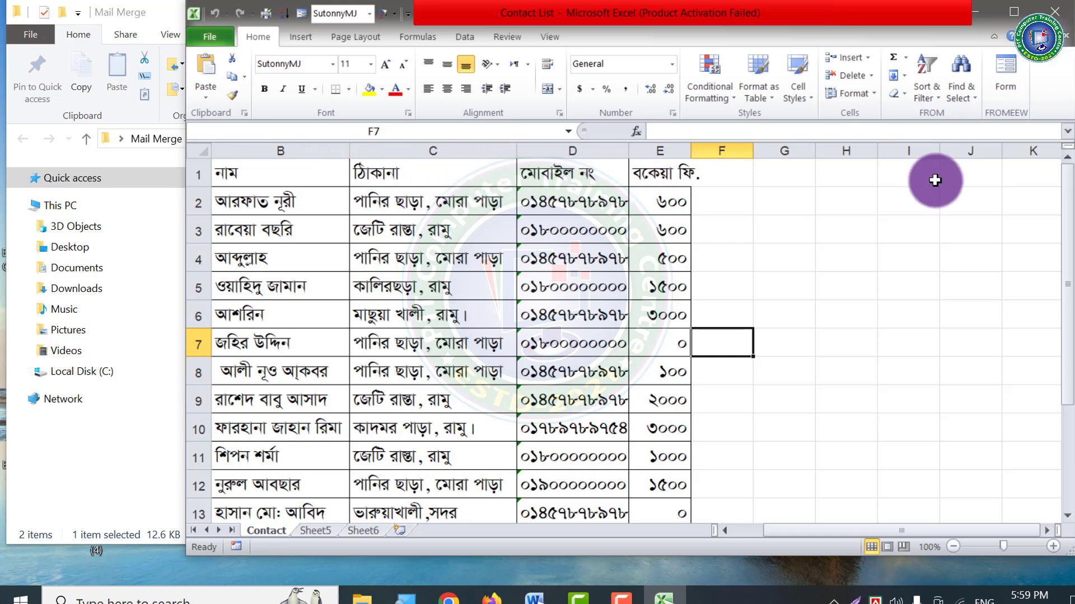
{"action": "left_click", "coordinate": [786, 231]}
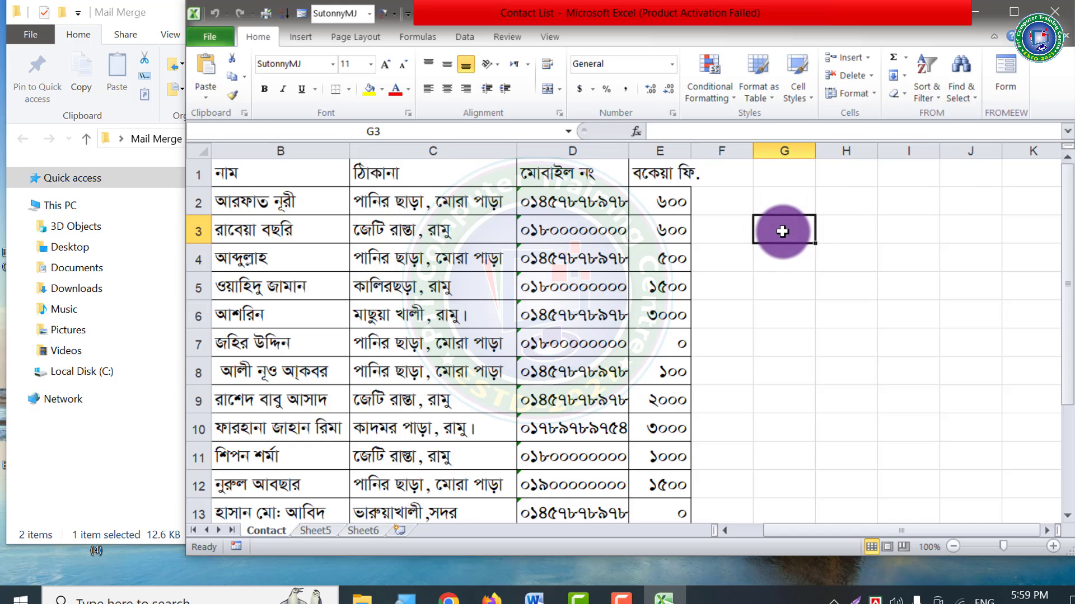
{"action": "type", "text": "N"}
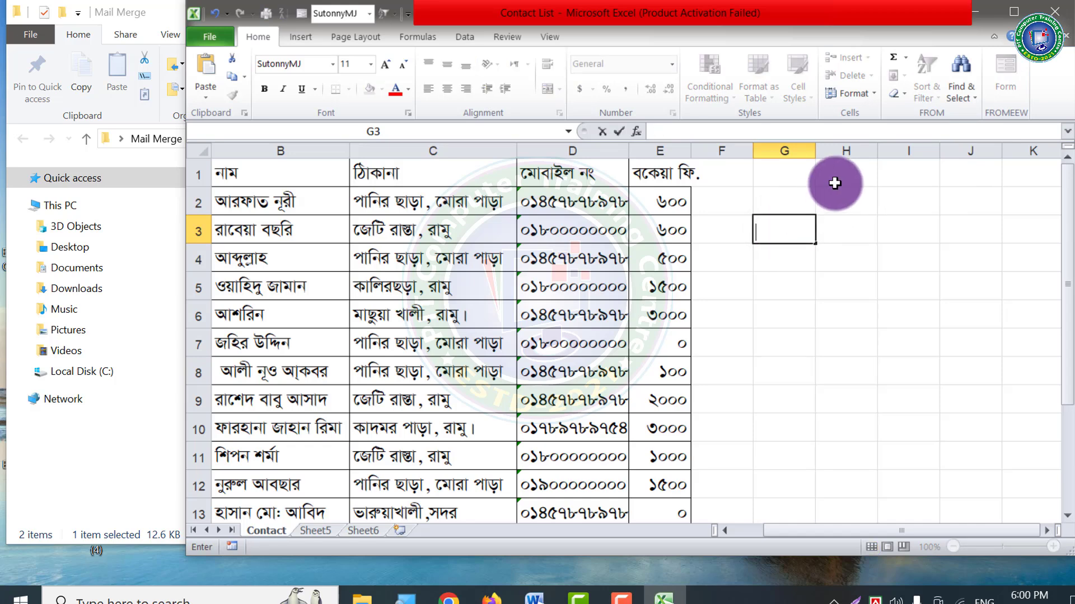
{"action": "left_click_drag", "start_coordinate": [711, 147], "coordinate": [961, 190]}
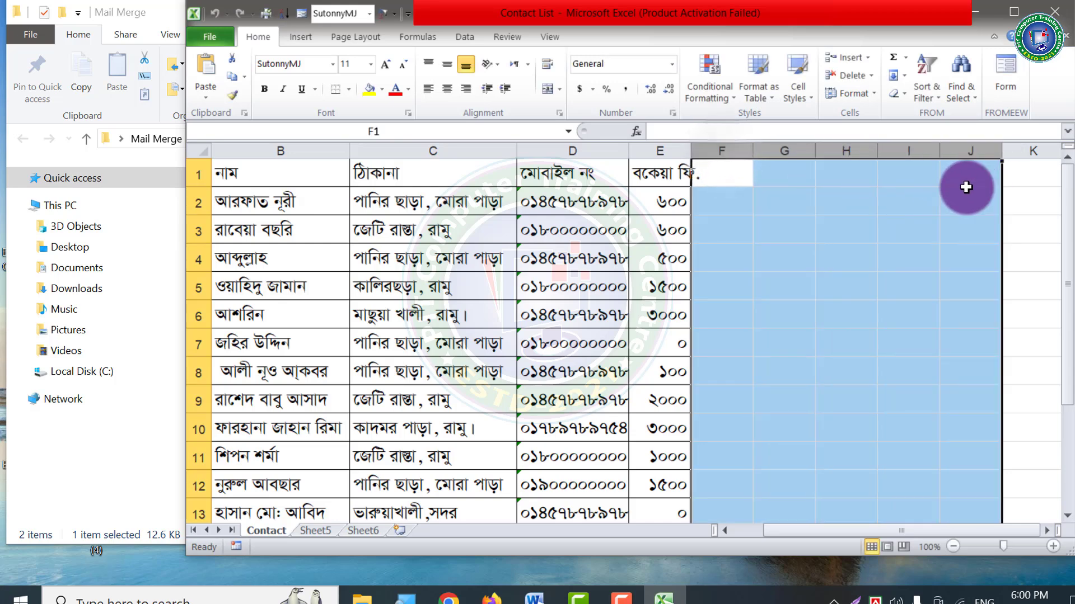
{"action": "left_click", "coordinate": [332, 68]}
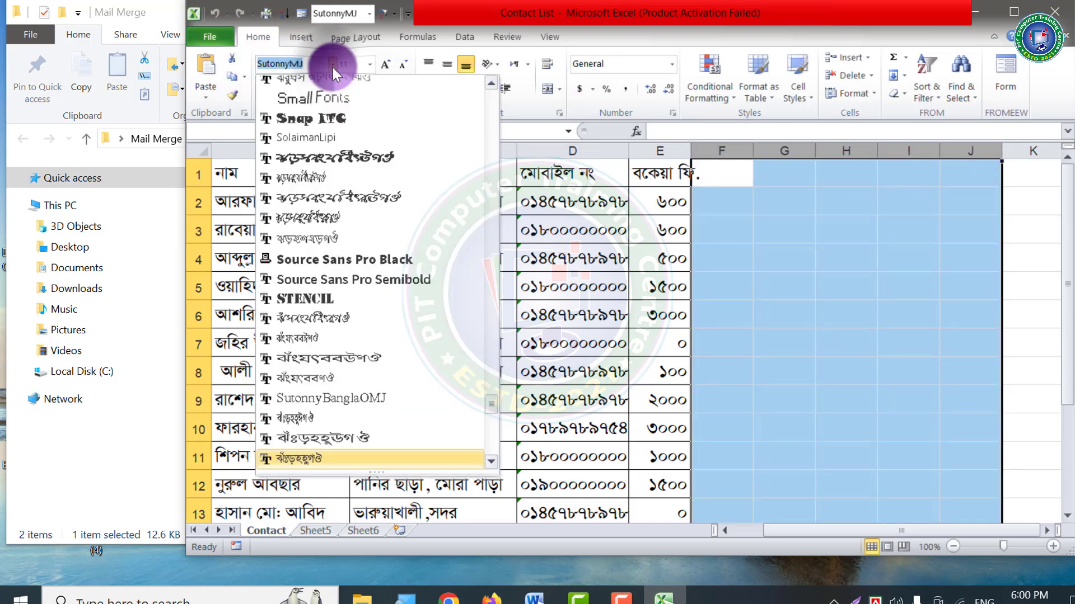
{"action": "type", "text": "Tahoma"}
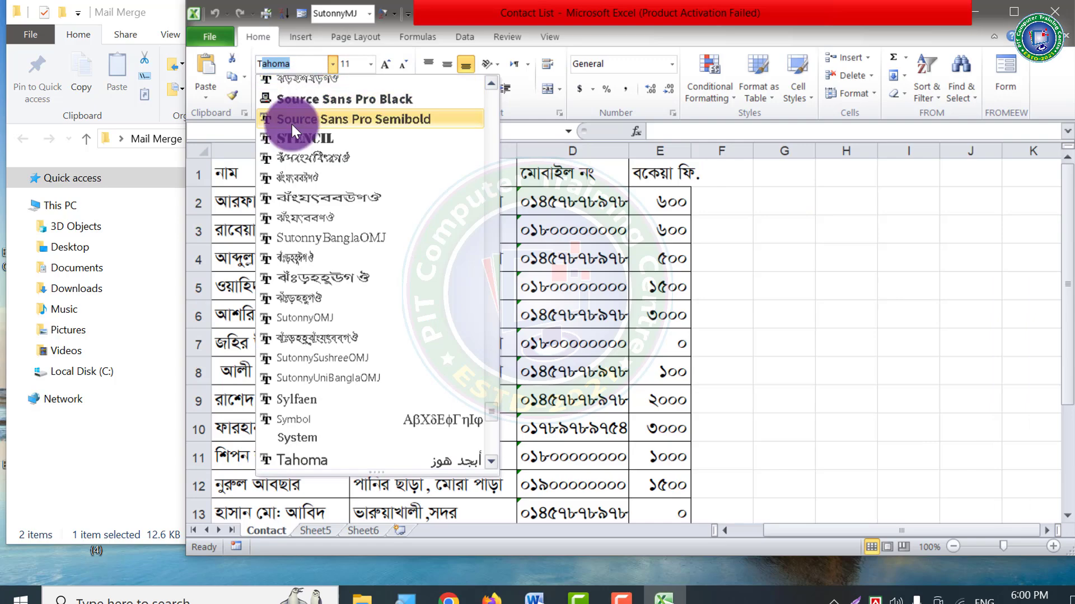
{"action": "scroll", "coordinate": [288, 123], "scroll_direction": "up", "scroll_amount": 10}
{"action": "left_click_drag", "start_coordinate": [485, 363], "coordinate": [421, 98]}
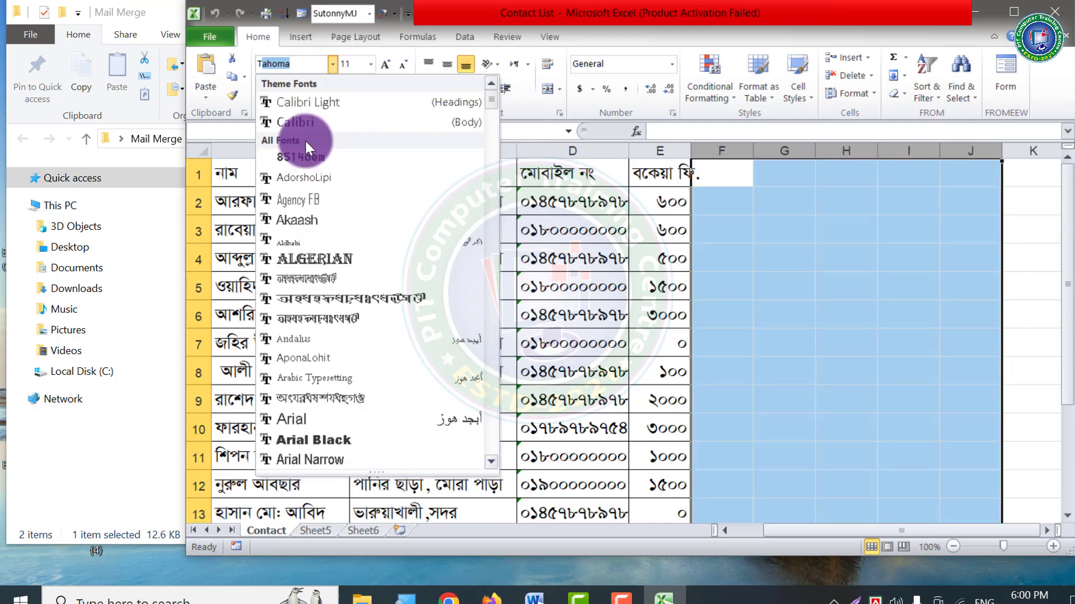
{"action": "left_click", "coordinate": [300, 122]}
Enter the column headings Name, Addr, Mo and Due in cells F1 to I1, and widen the Addr column to fit longer entries
{"action": "left_click", "coordinate": [714, 174]}
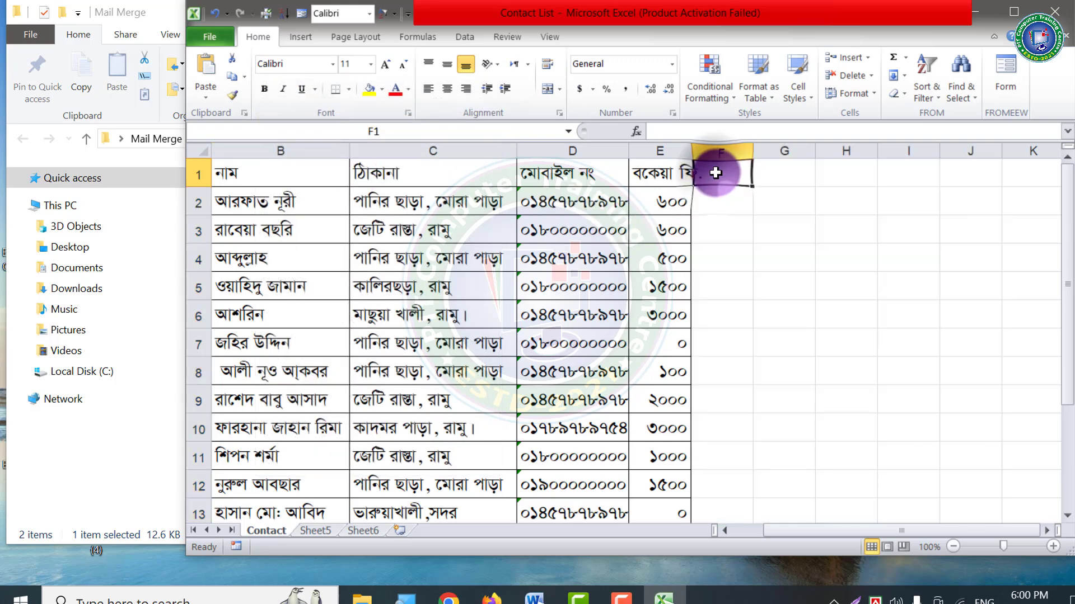
{"action": "type", "text": "Name"}
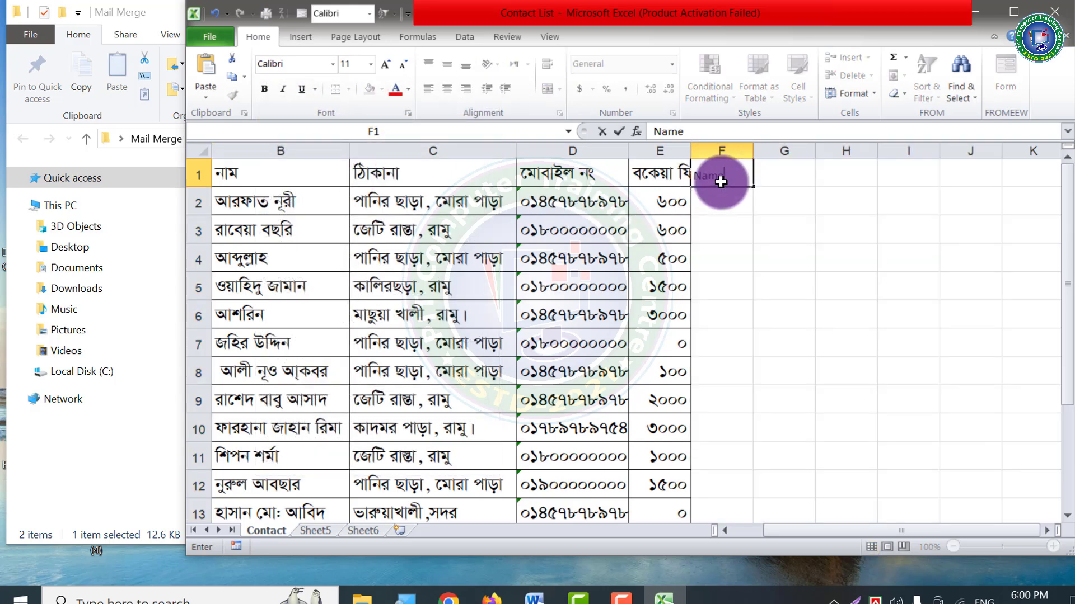
{"action": "key", "text": "Tab"}
{"action": "type", "text": "A"}
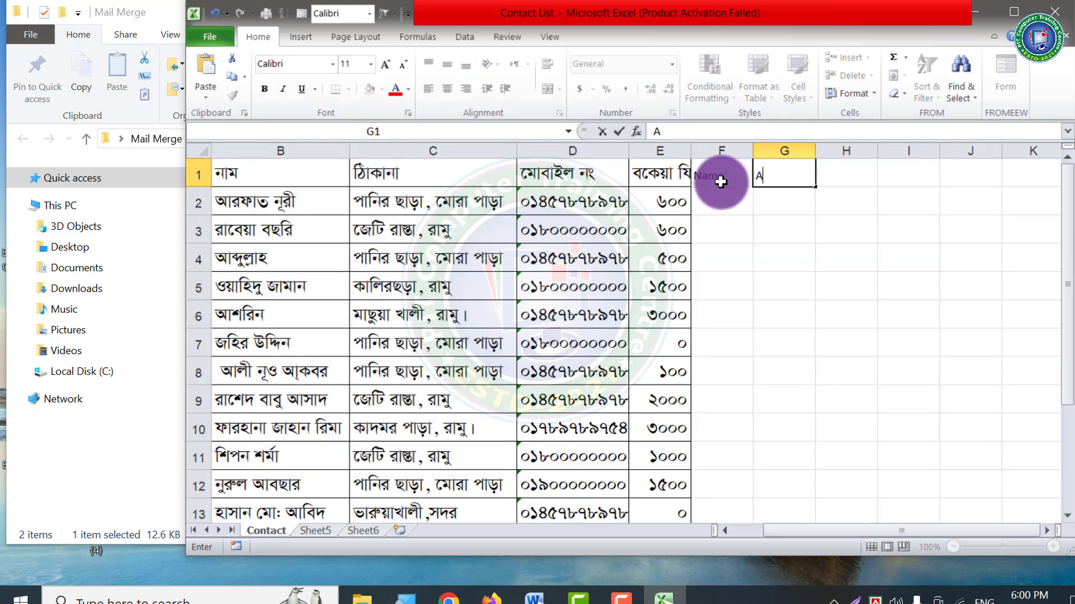
{"action": "key", "text": "Tab"}
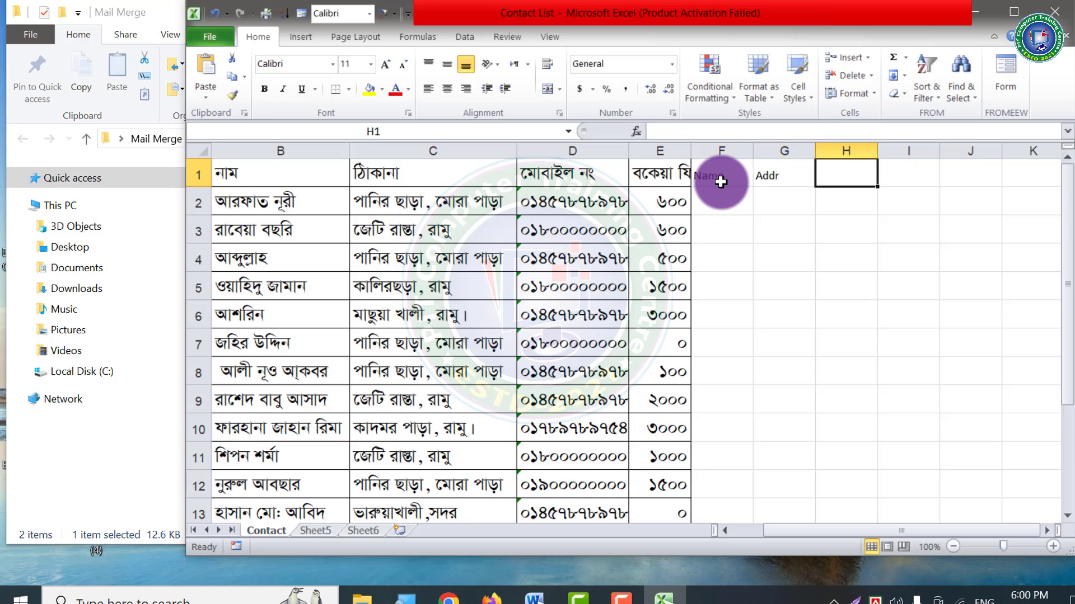
{"action": "type", "text": "Mo"}
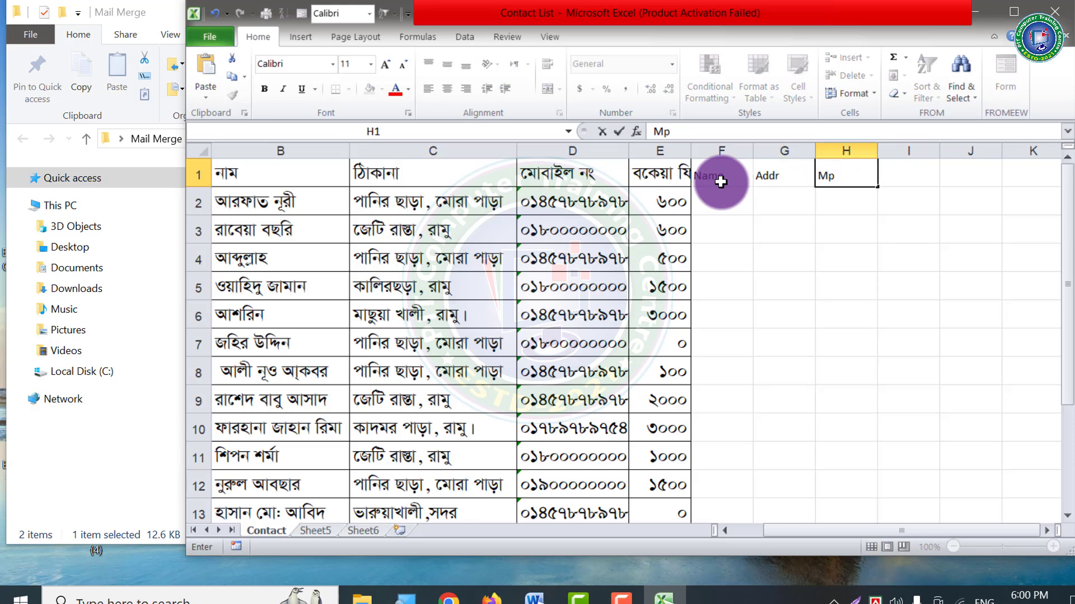
{"action": "key", "text": "Tab"}
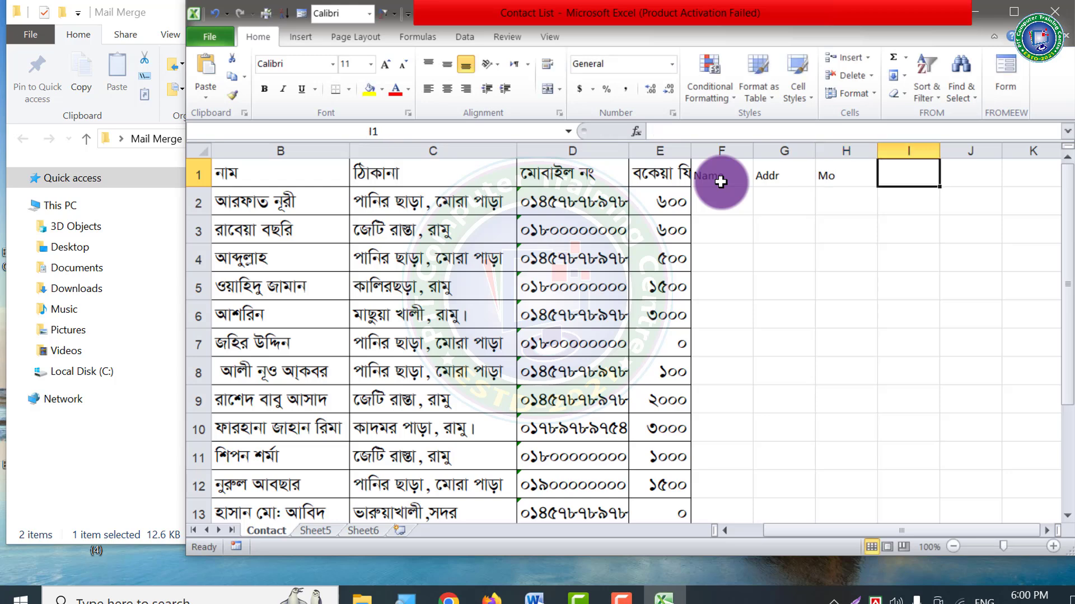
{"action": "type", "text": "Due"}
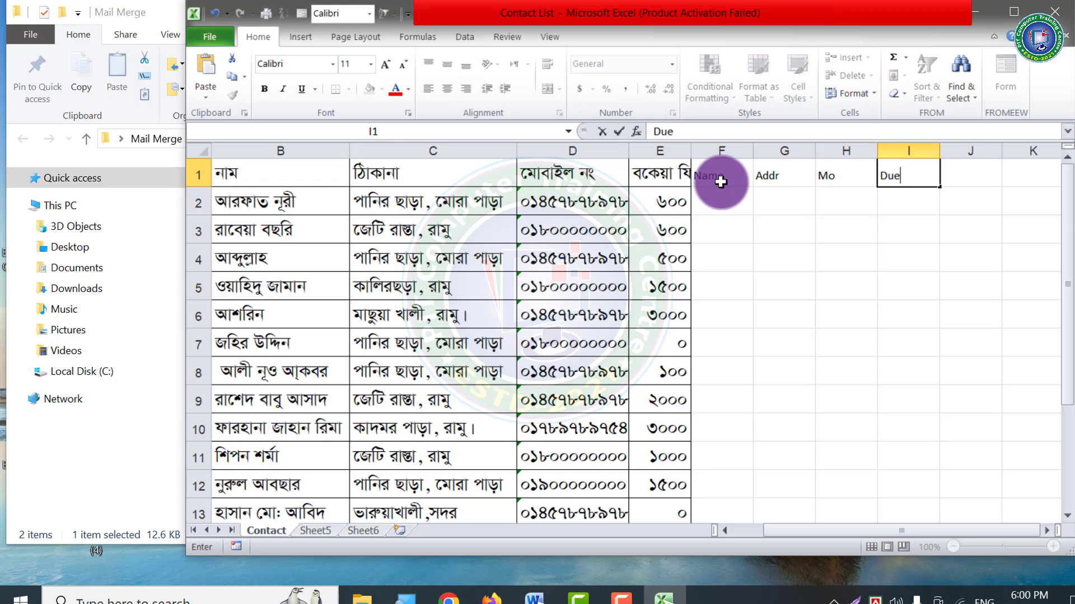
{"action": "left_click", "coordinate": [722, 202]}
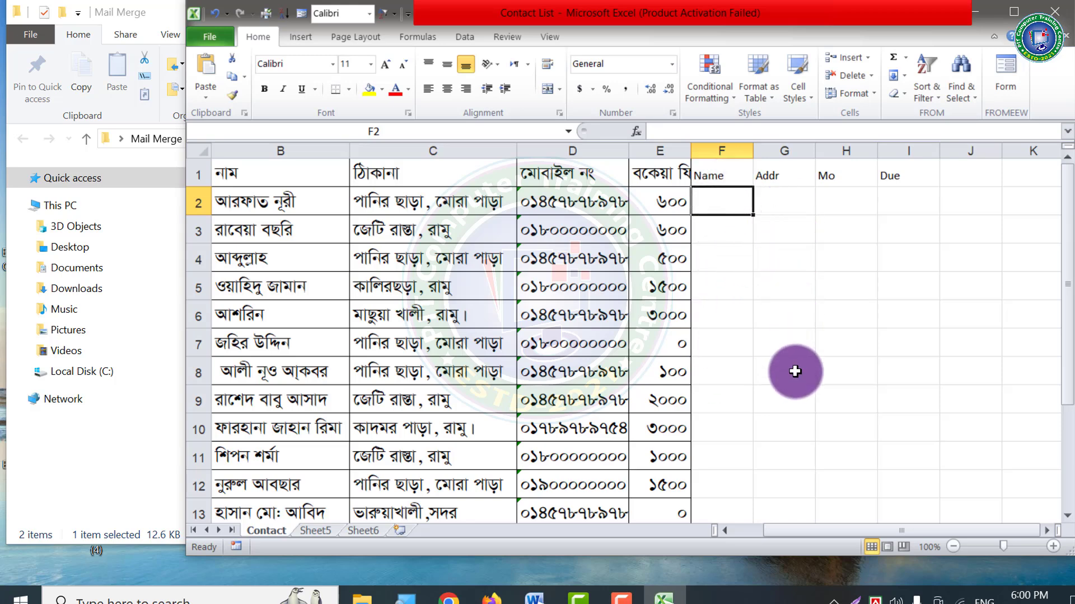
{"action": "left_click_drag", "start_coordinate": [815, 151], "coordinate": [946, 151]}
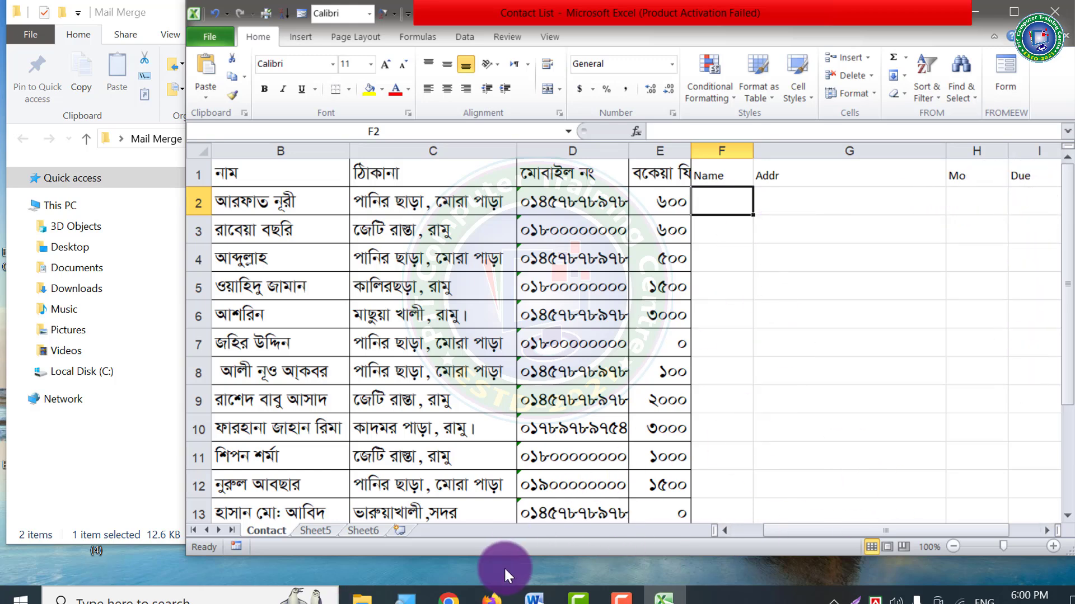
Switch to the merged Letters2 document in Word and display its mail merge commands
{"action": "mouse_move", "coordinate": [535, 595]}
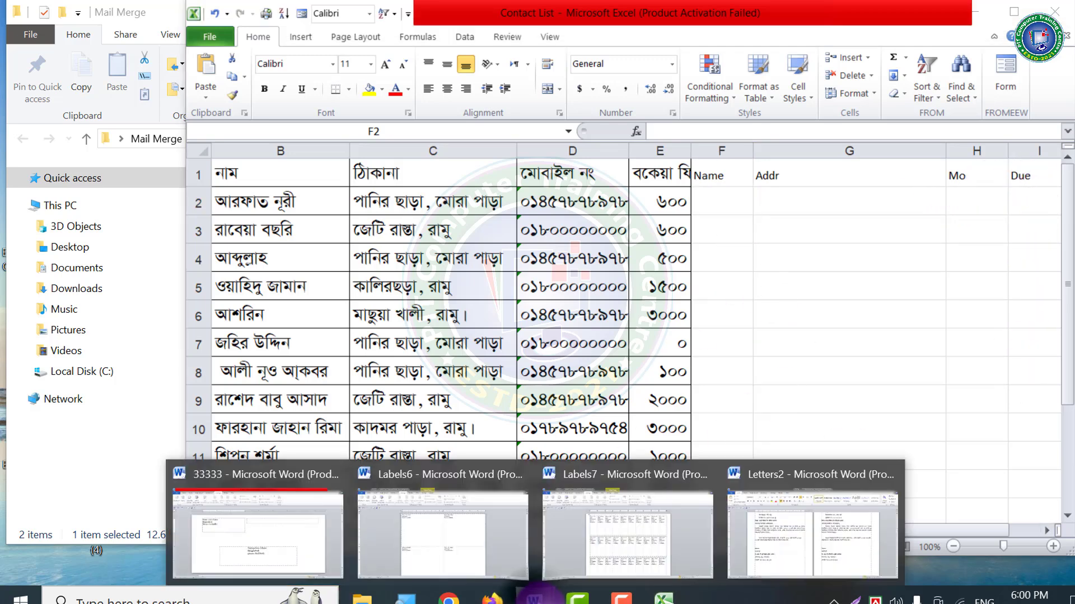
{"action": "left_click", "coordinate": [791, 557]}
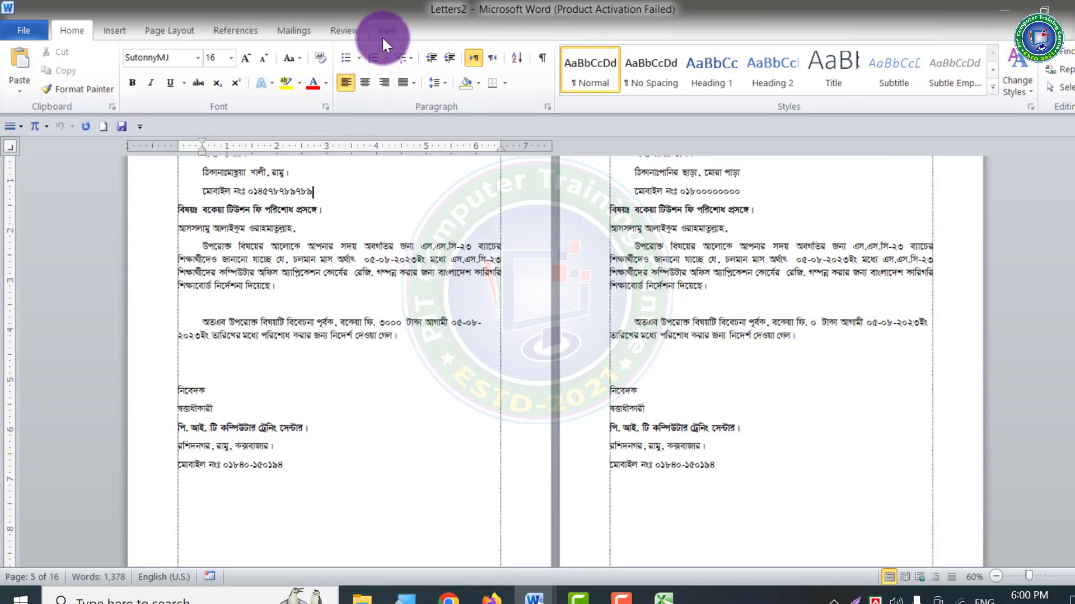
{"action": "left_click", "coordinate": [282, 32]}
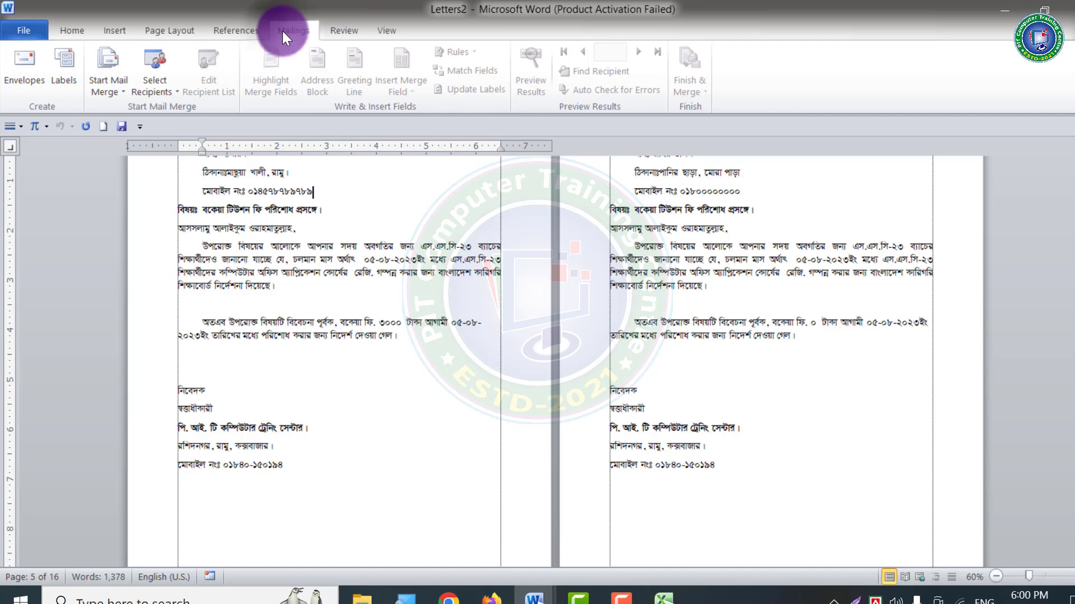